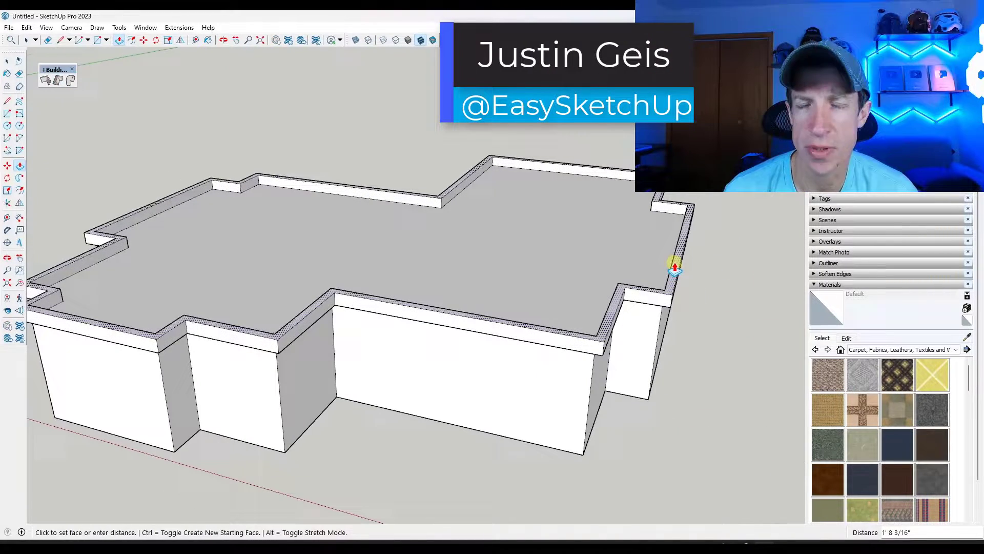
Step: Finish raising the parapet wall and return to the Select tool
click(674, 266)
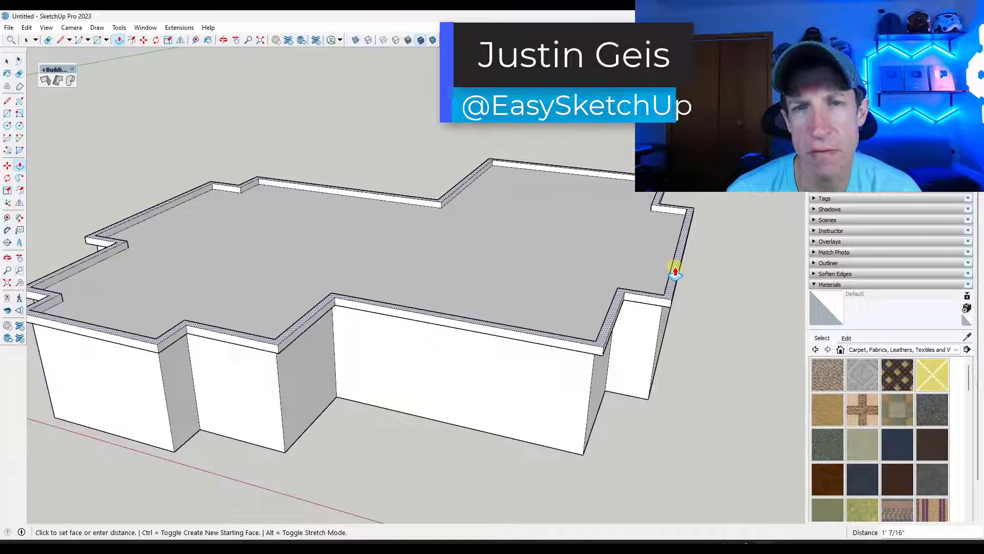
key(space)
key(e)
scroll(441, 204, up, 5)
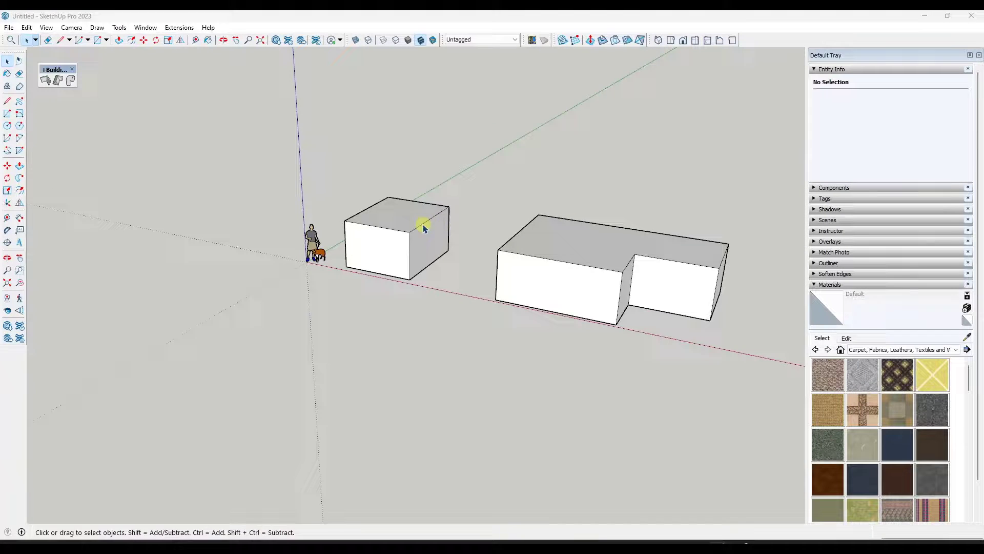
middle_drag(423, 228, 432, 169)
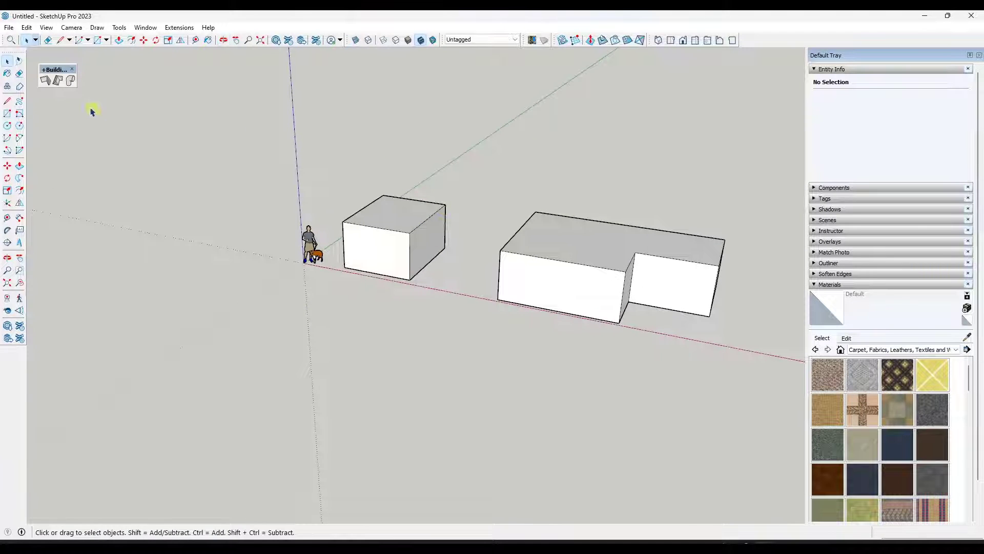
right_click(761, 41)
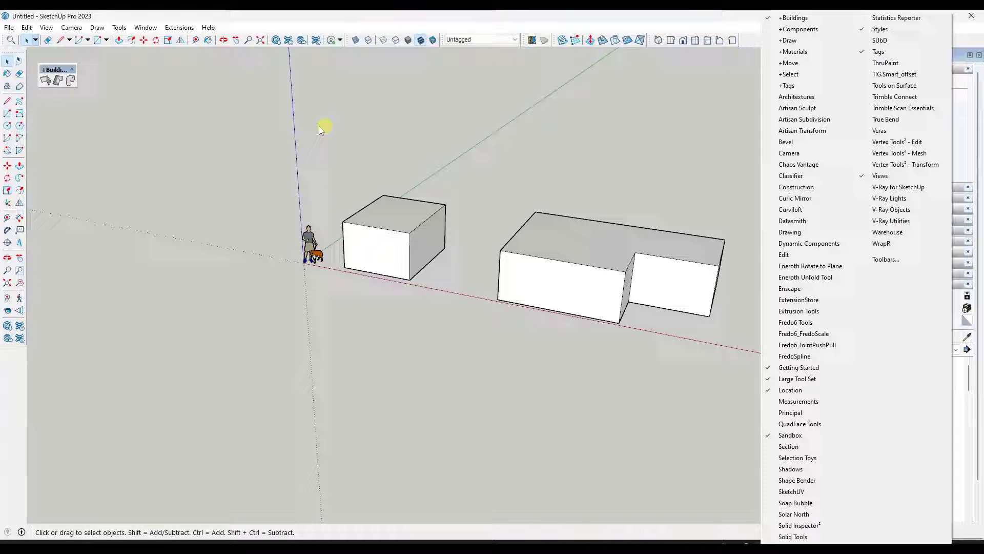
click(247, 137)
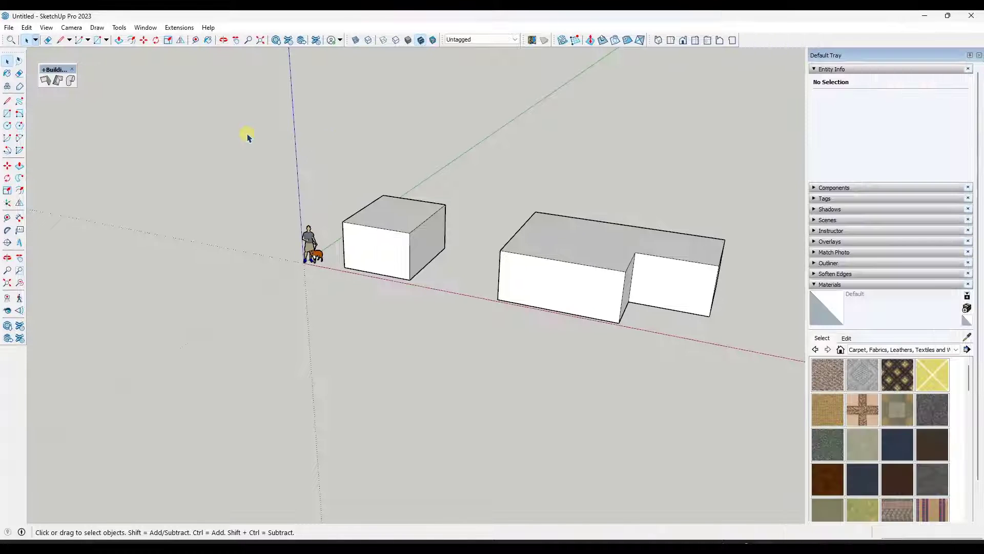
Step: Put a hipped roof on the small box with the +Buildings hipped-roof tool
click(57, 82)
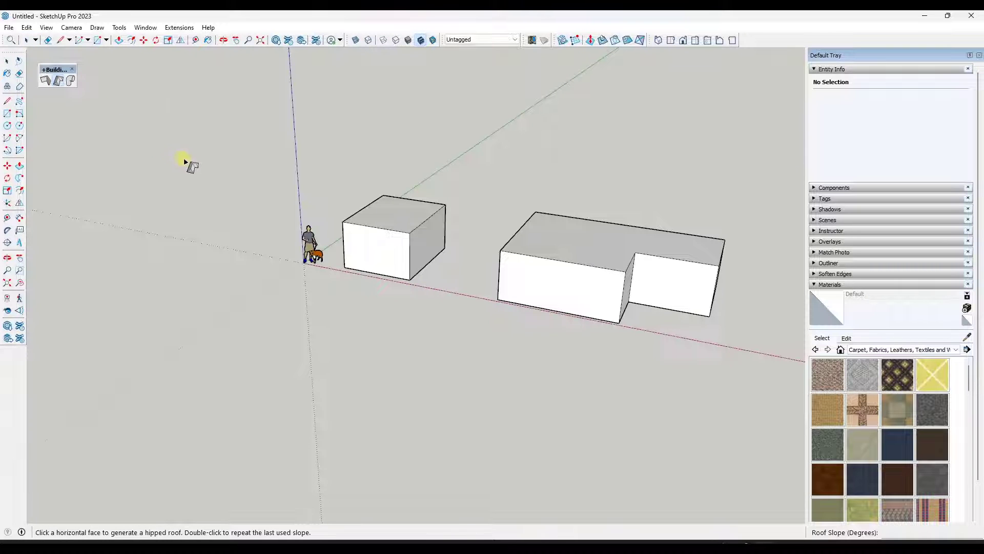
click(403, 221)
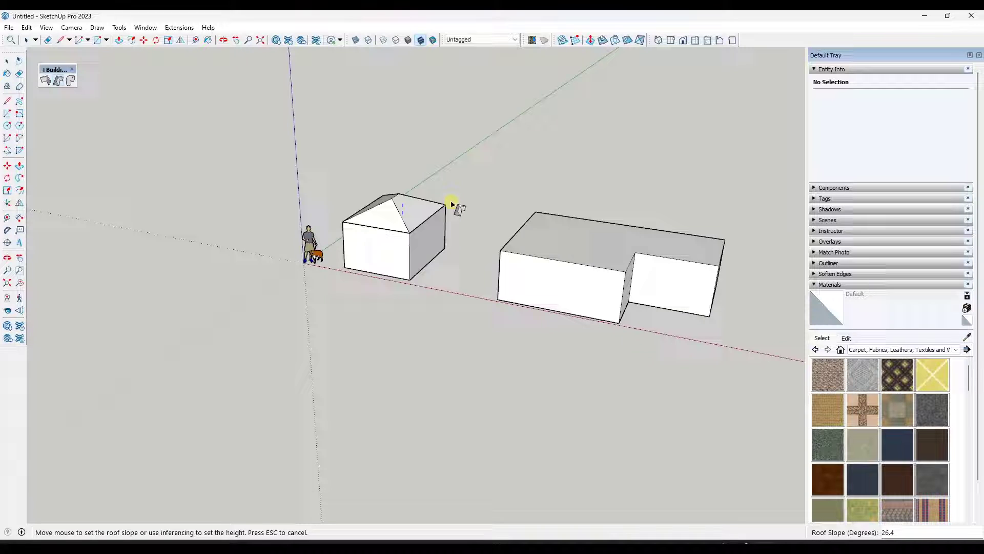
click(452, 204)
Step: Roof the L-shaped block, trying slopes of 35°, 25° and 10° before entering 25°
middle_drag(369, 202, 418, 231)
click(418, 230)
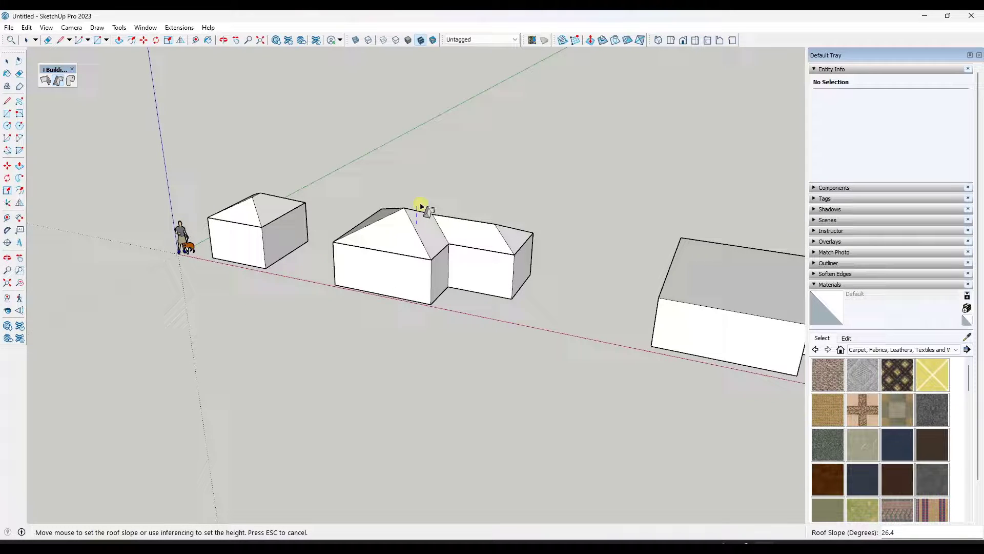
key(Return)
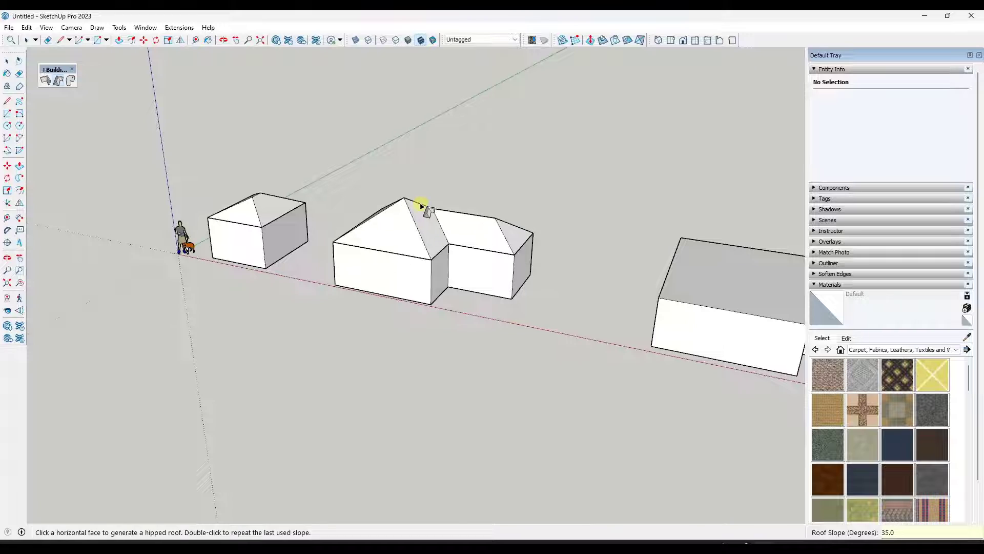
text(25)
key(Return)
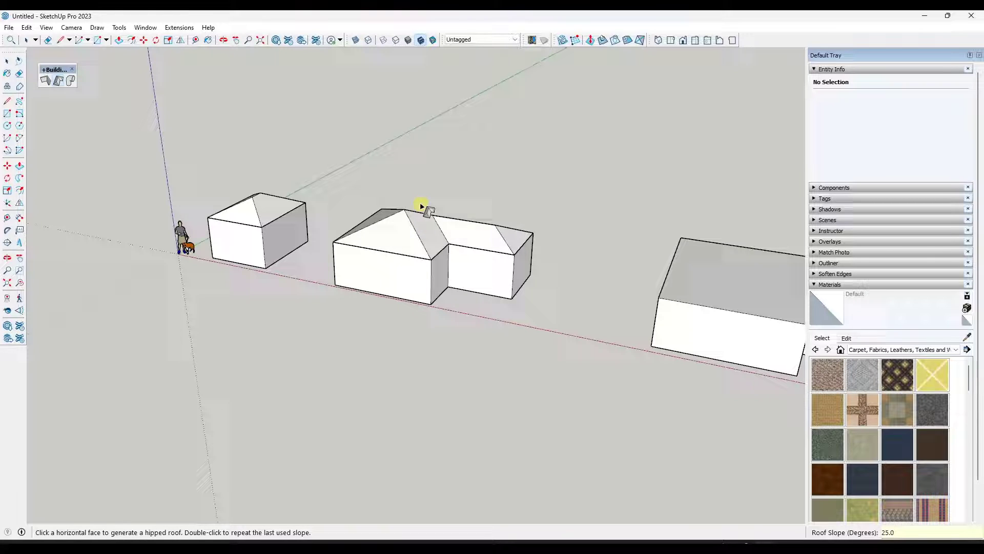
text(10)
key(Return)
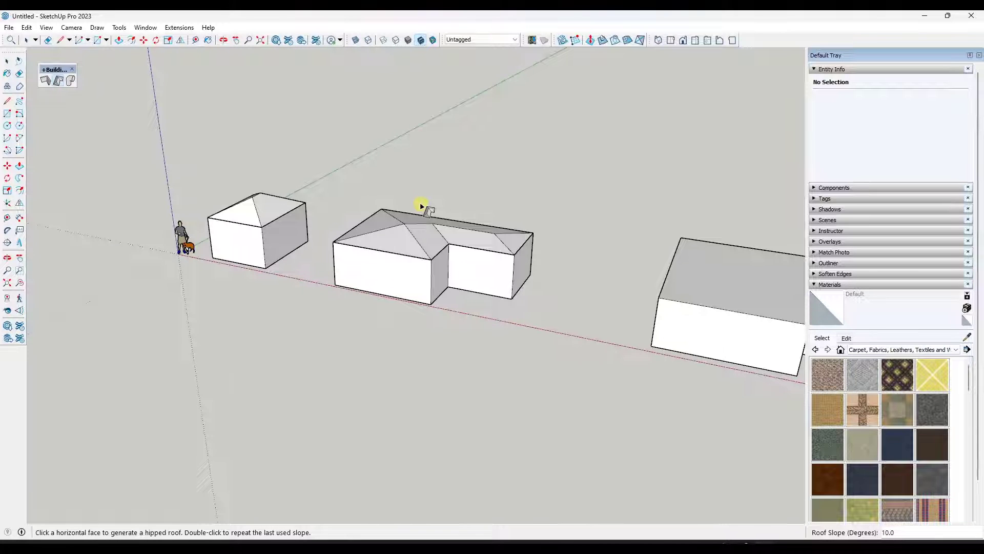
text(25)
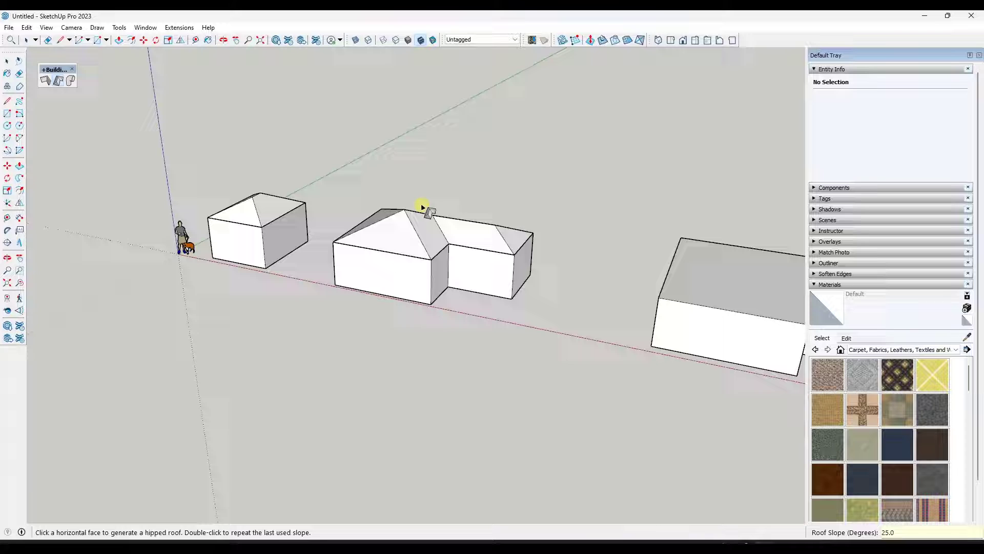
Step: Generate a hipped roof on the larger L-shaped block and confirm its slope
scroll(236, 147, down, 2)
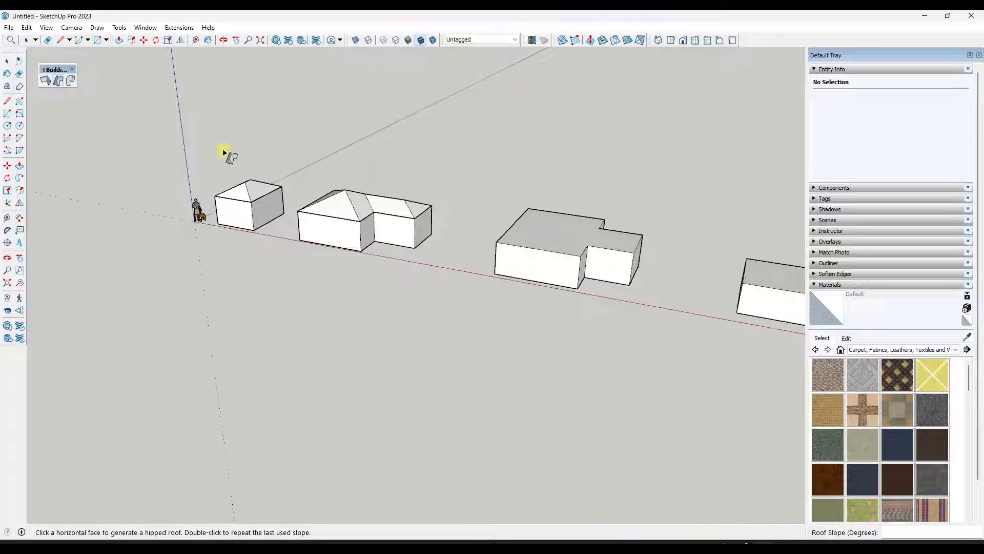
click(549, 224)
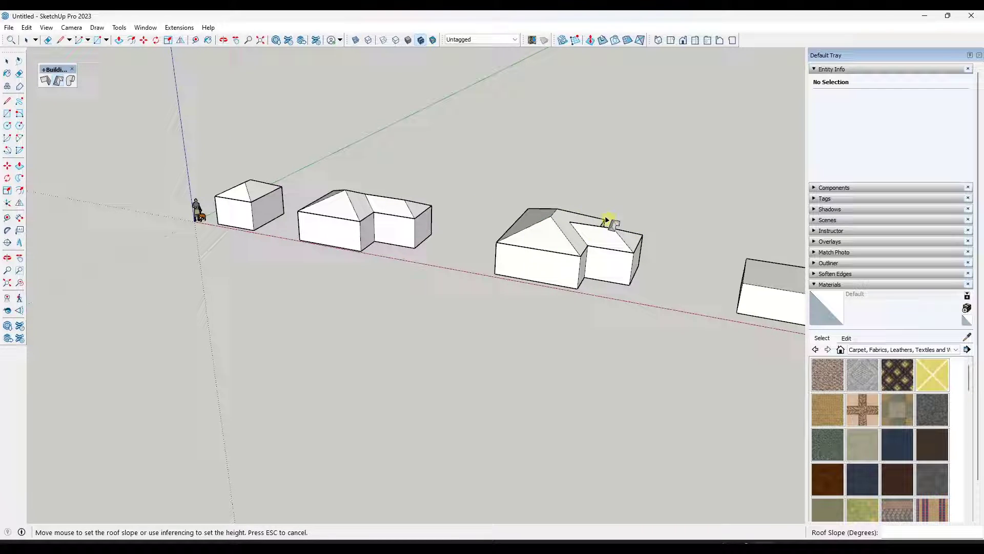
scroll(631, 236, up, 3)
click(615, 236)
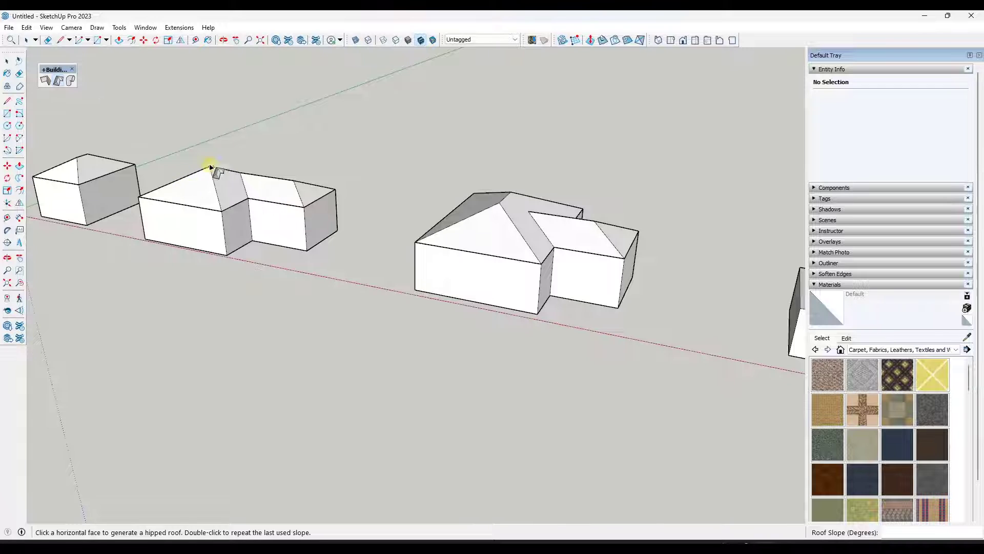
Step: Orbit and zoom around the houses to inspect the new roofs from high and low views
scroll(359, 198, down, 2)
scroll(468, 189, up, 2)
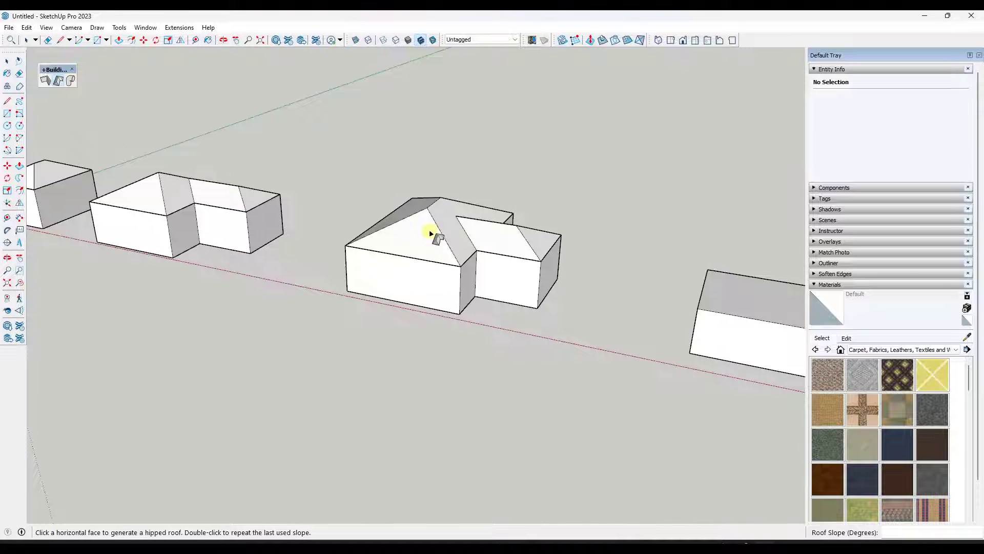
middle_drag(431, 216, 449, 185)
scroll(501, 233, up, 3)
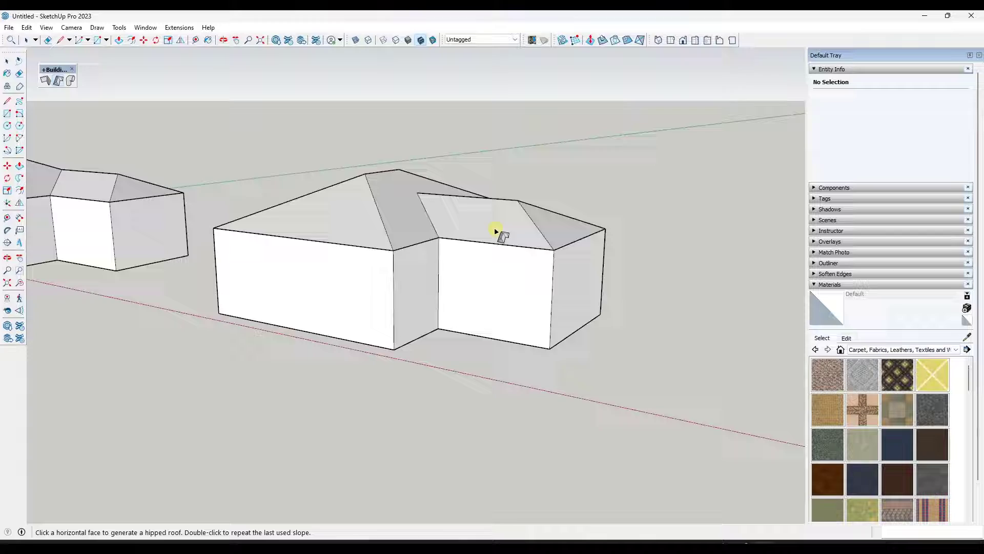
middle_drag(501, 233, 501, 267)
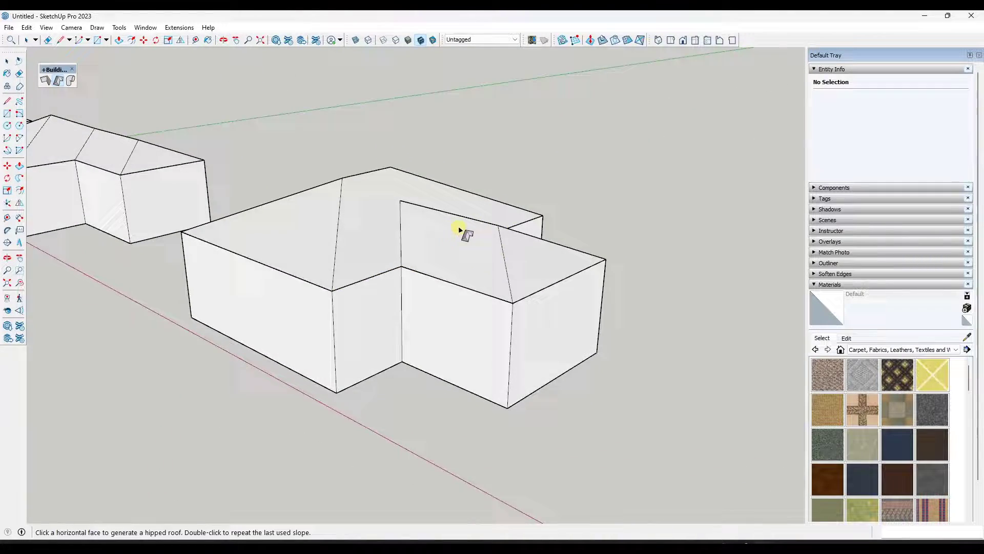
scroll(460, 229, down, 3)
middle_drag(451, 236, 533, 234)
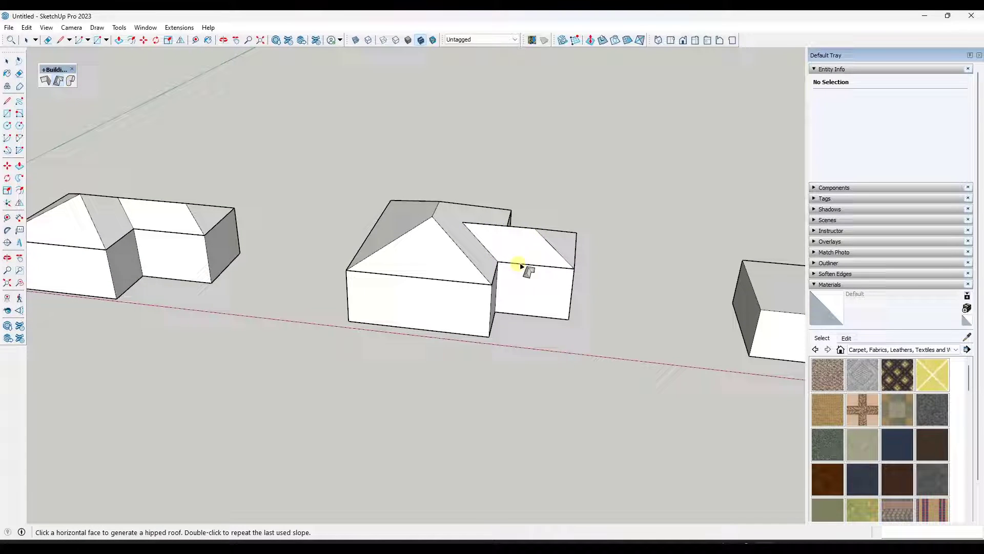
middle_drag(503, 230, 572, 266)
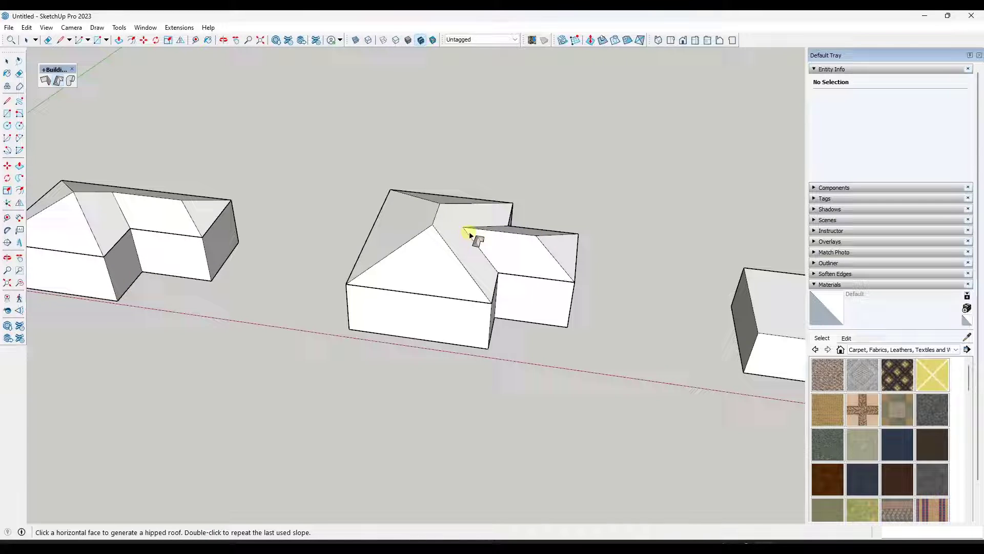
scroll(379, 220, down, 3)
Step: Roof the cross-shaped block with a hipped roof at about 26.8°, then view it from another side
scroll(751, 250, up, 3)
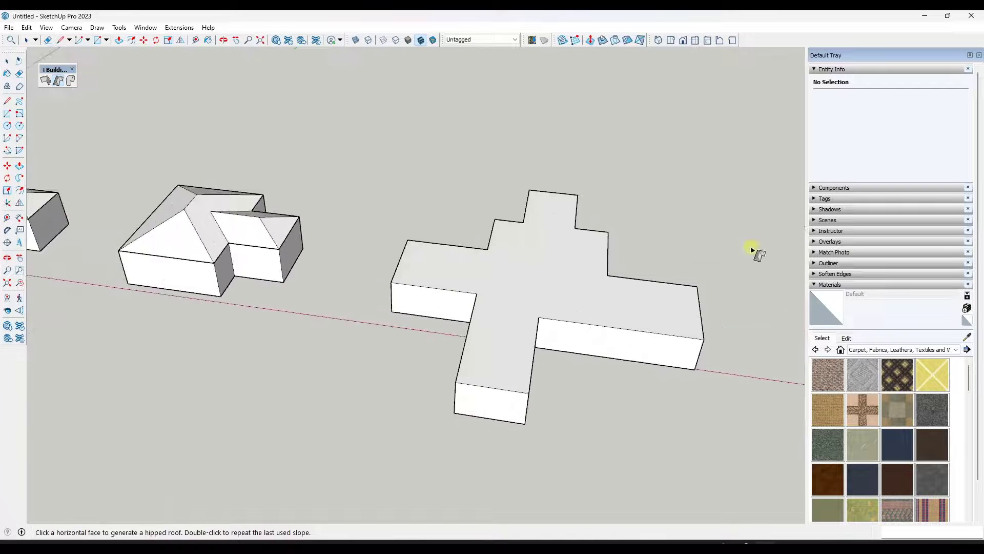
middle_drag(737, 274, 761, 325)
scroll(738, 325, up, 3)
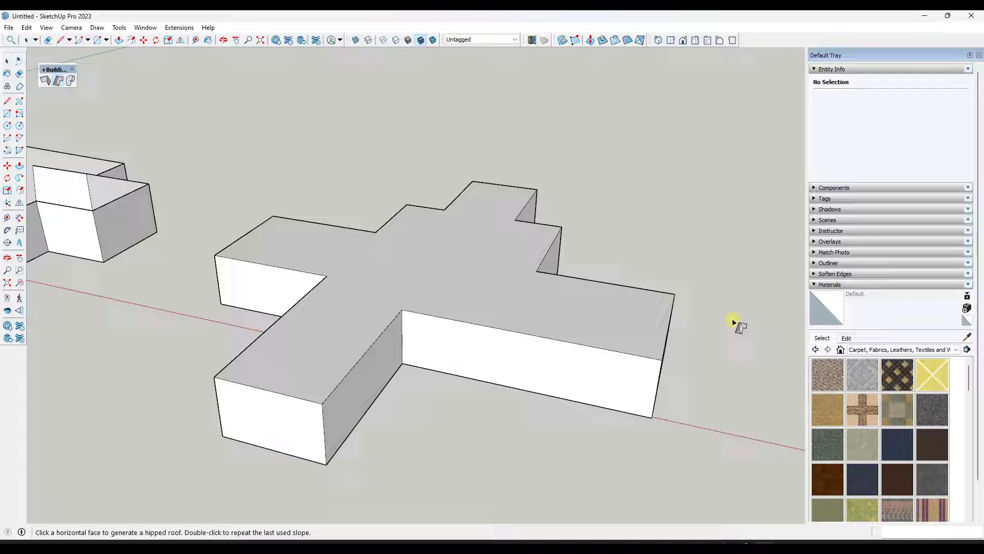
middle_drag(518, 292, 479, 268)
click(479, 266)
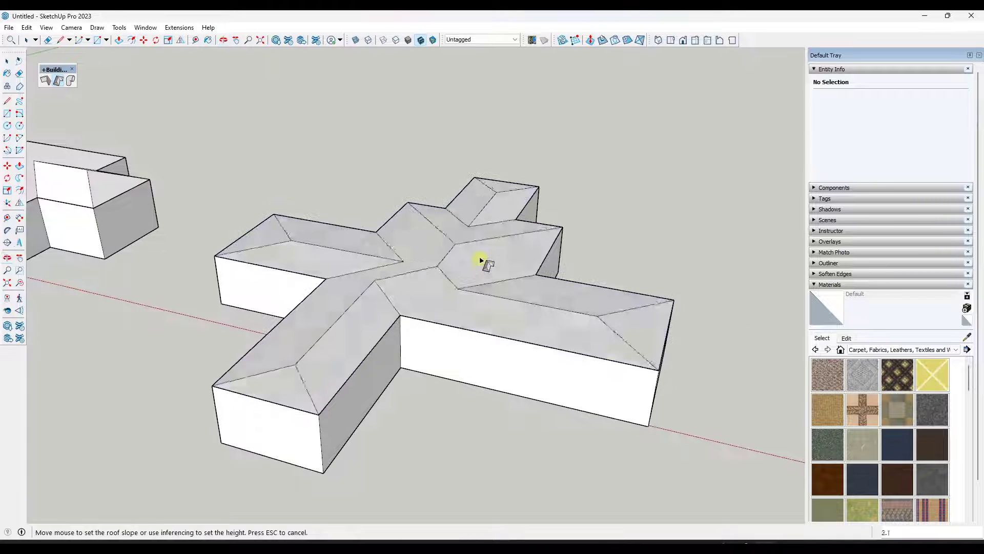
click(492, 229)
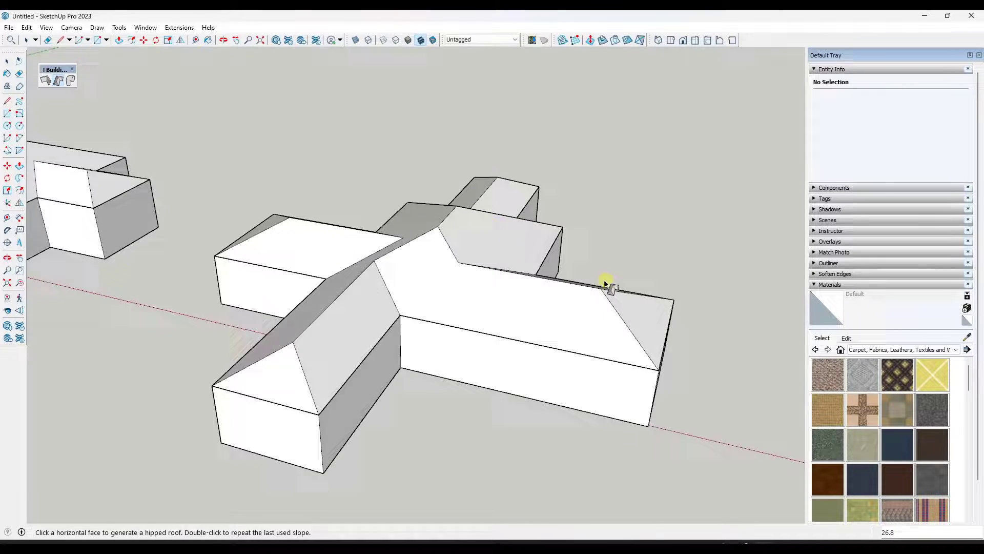
middle_drag(605, 283, 363, 279)
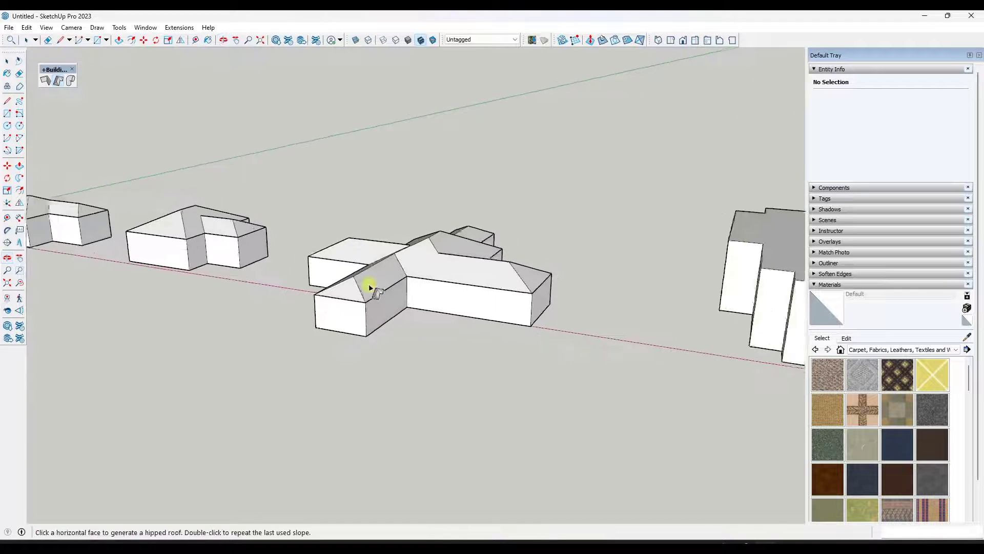
scroll(527, 287, up, 3)
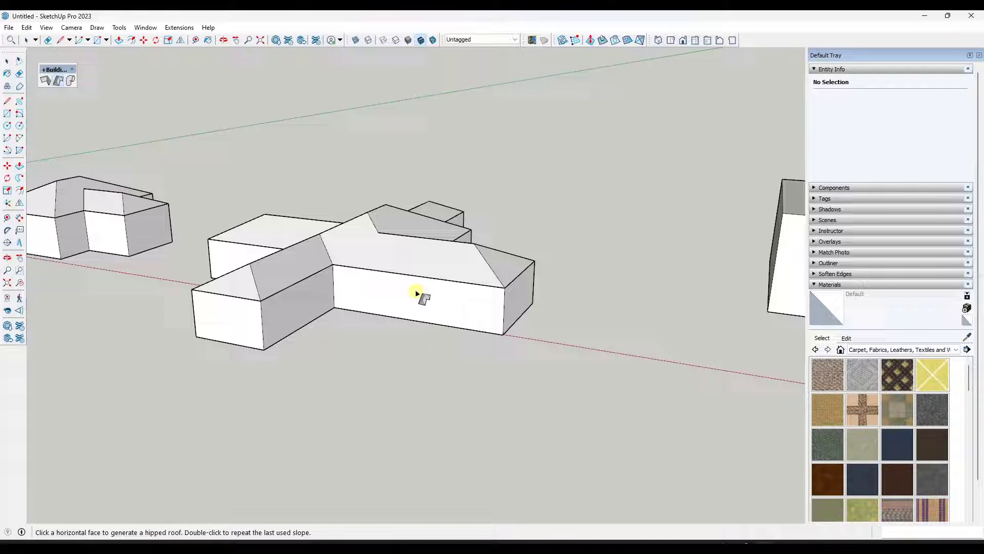
Step: Offset the large building's top outline 12 inches outward
scroll(358, 257, down, 6)
scroll(571, 231, up, 5)
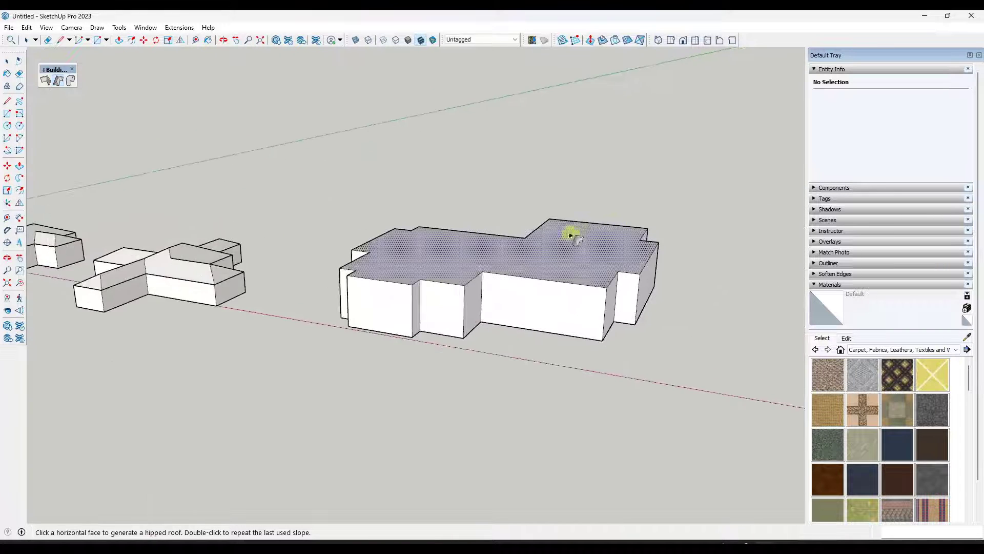
middle_drag(571, 231, 574, 266)
scroll(574, 266, up, 2)
key(space)
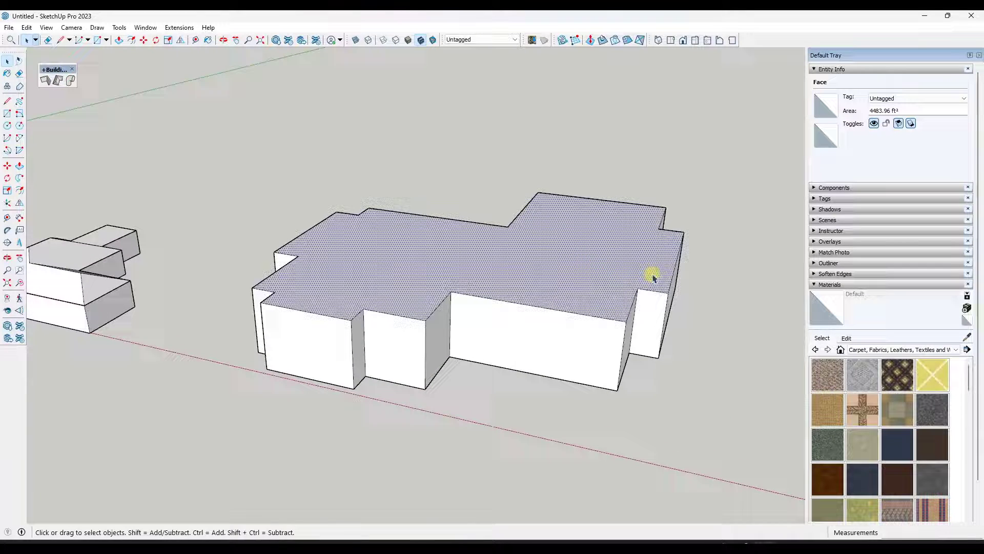
key(f)
click(674, 272)
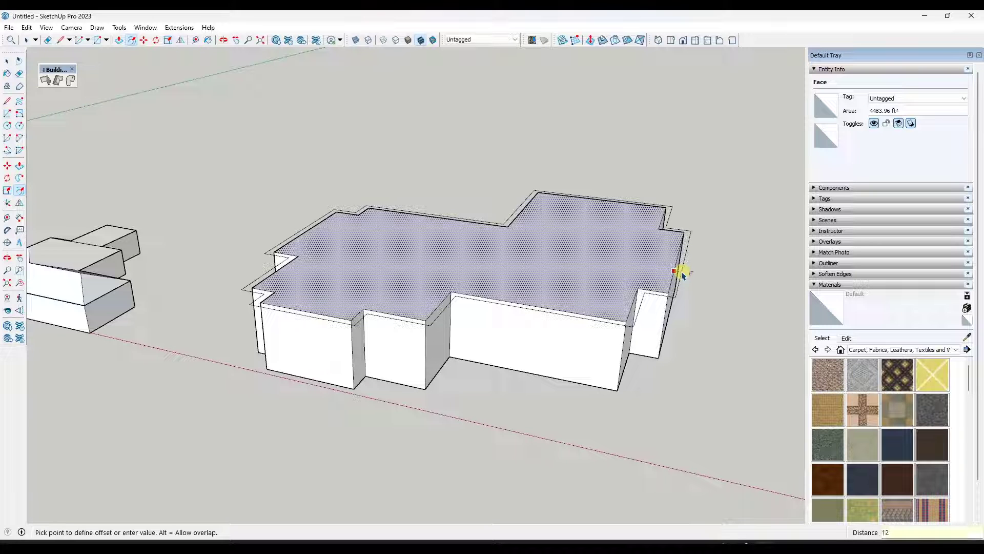
key(Return)
Step: Push/Pull the new perimeter strip up 8 inches
key(space)
scroll(677, 275, up, 2)
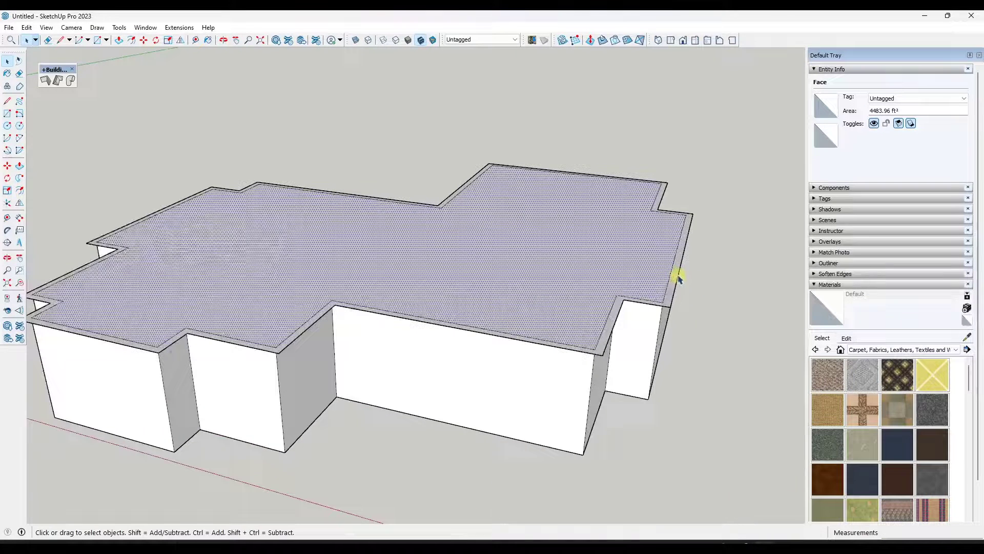
click(676, 277)
key(p)
click(676, 276)
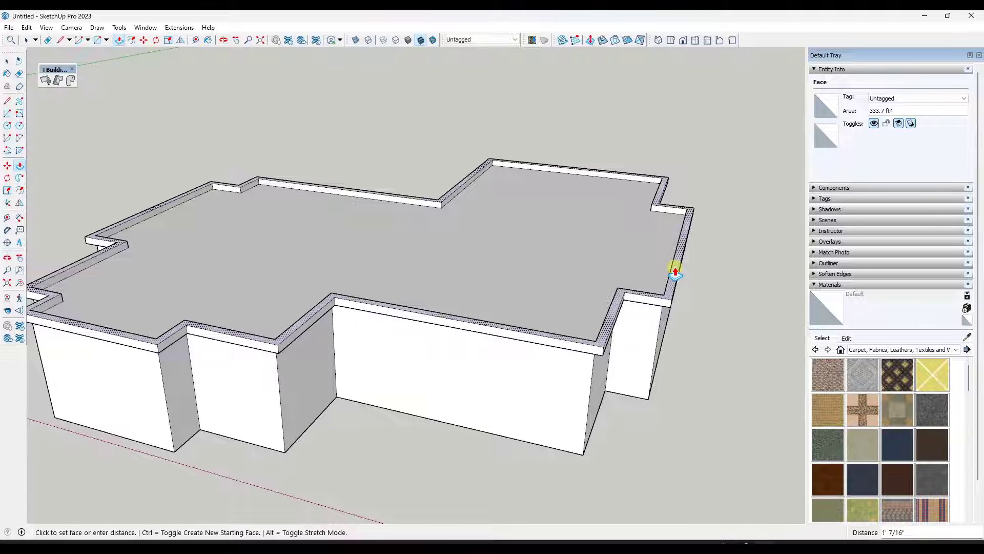
click(675, 272)
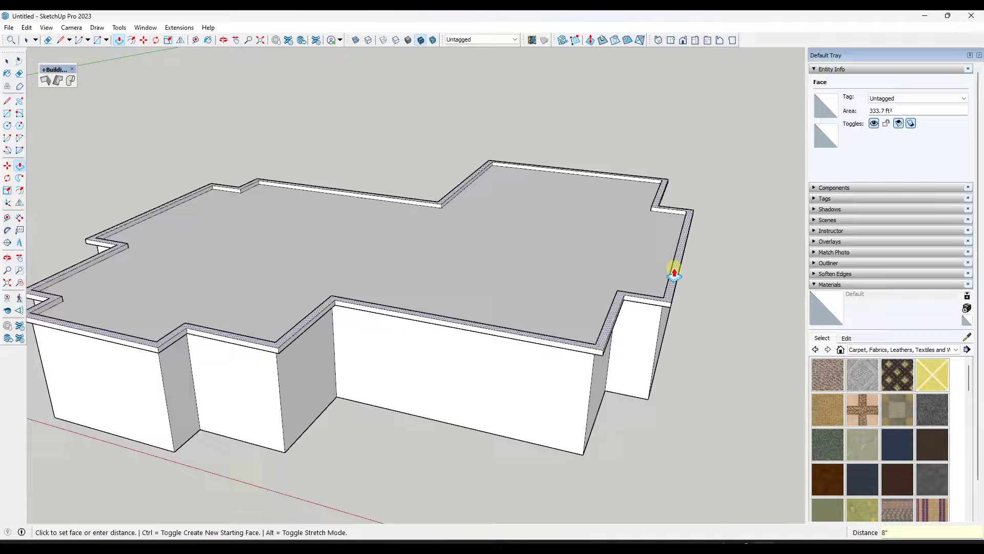
Step: Erase the inner rim wall faces around the roof perimeter
key(space)
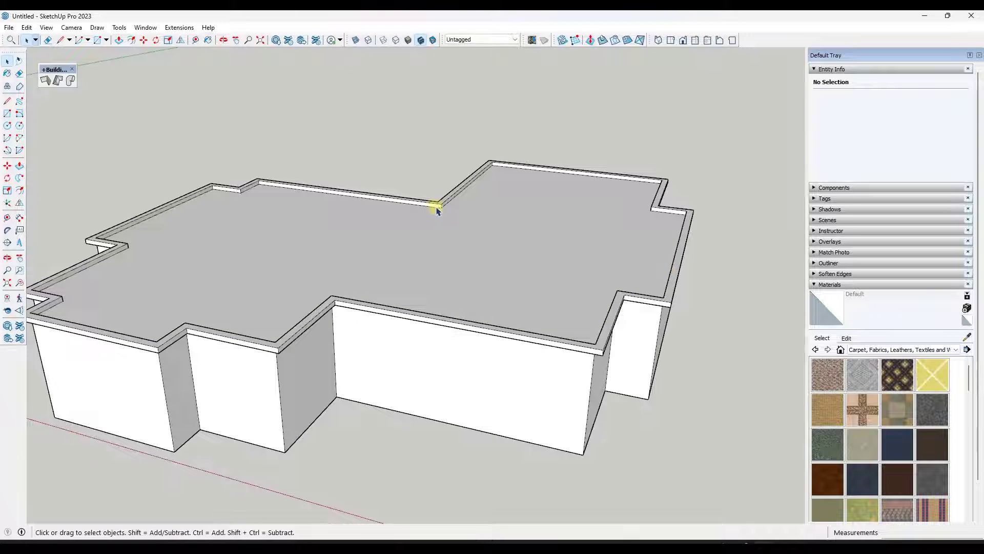
scroll(436, 209, up, 5)
key(e)
click(439, 199)
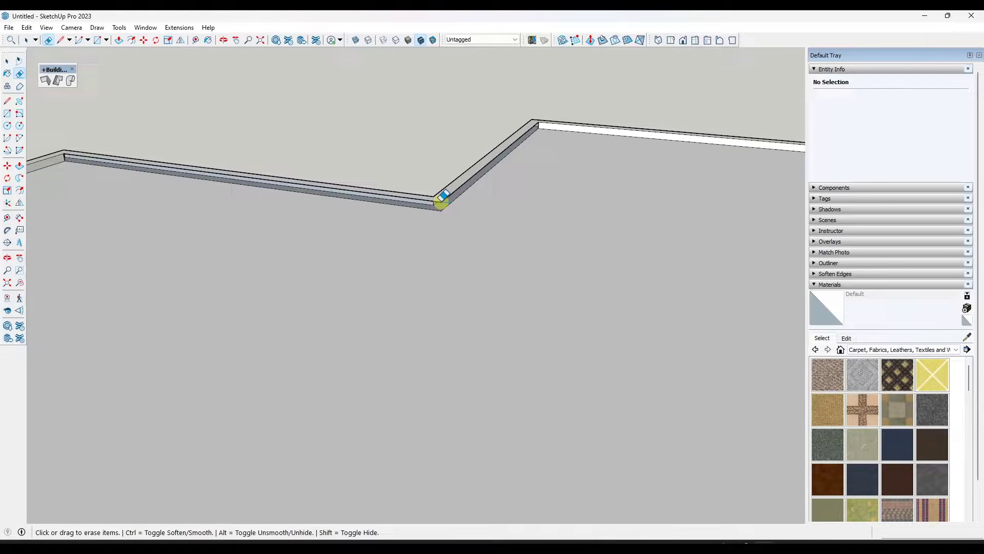
key(ctrl+z)
click(441, 200)
key(ctrl+z)
click(451, 195)
scroll(476, 210, down, 3)
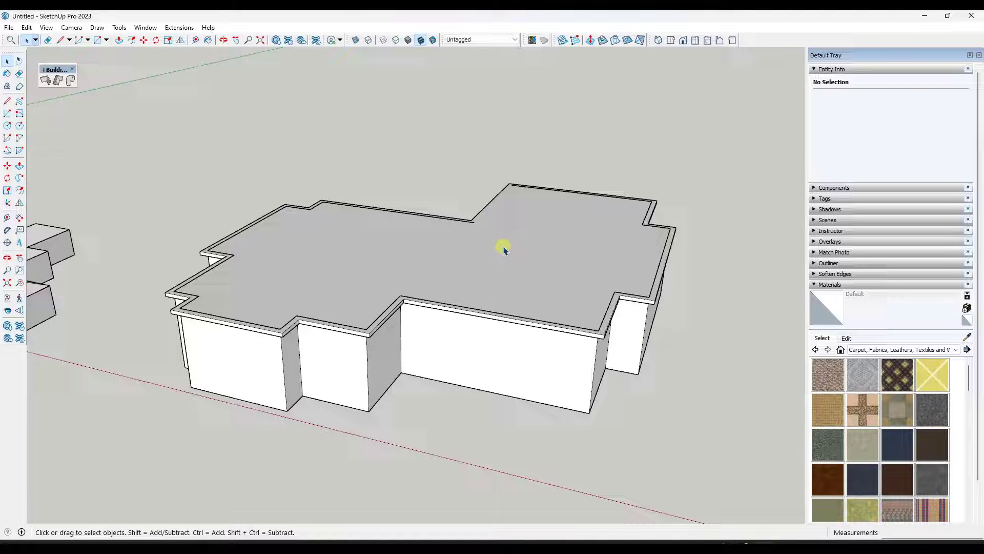
Step: Erase the doubled roof edge line and the two leftover edges at the roof corner
click(504, 250)
middle_drag(545, 248, 424, 259)
key(e)
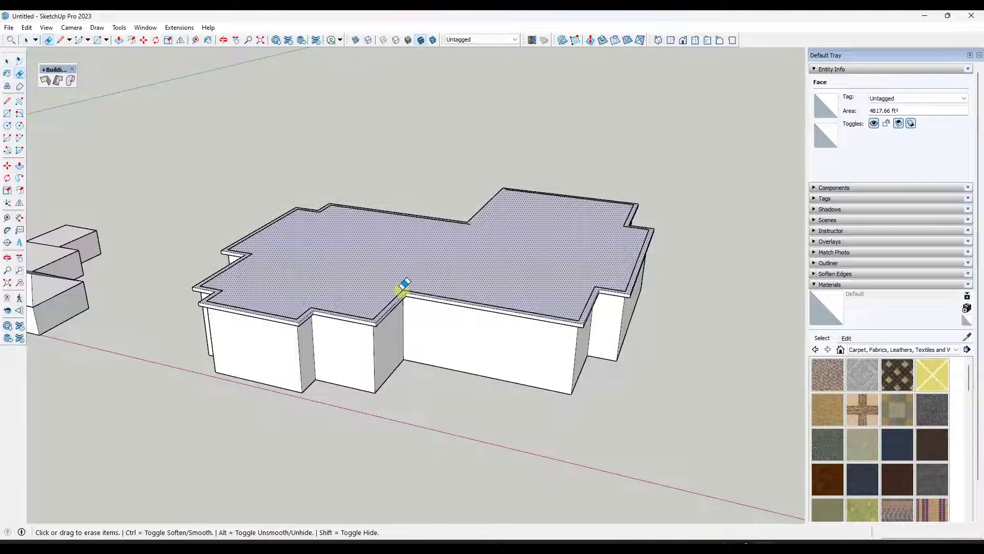
click(404, 284)
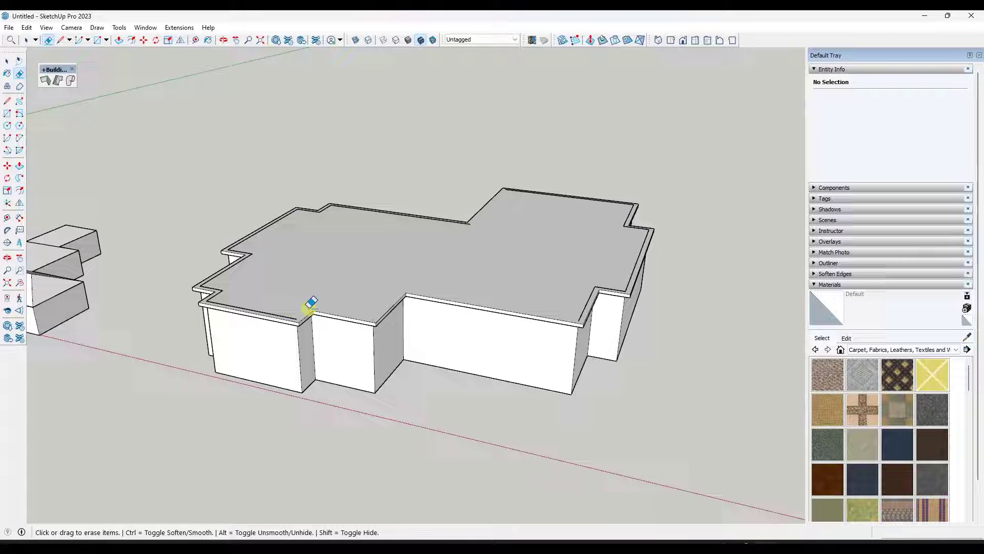
scroll(223, 285, up, 3)
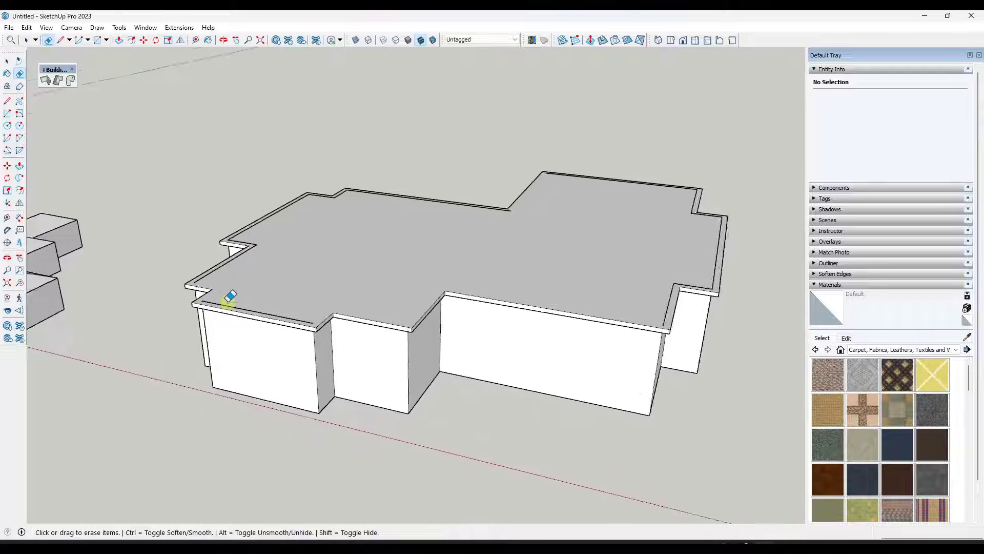
scroll(204, 265, up, 4)
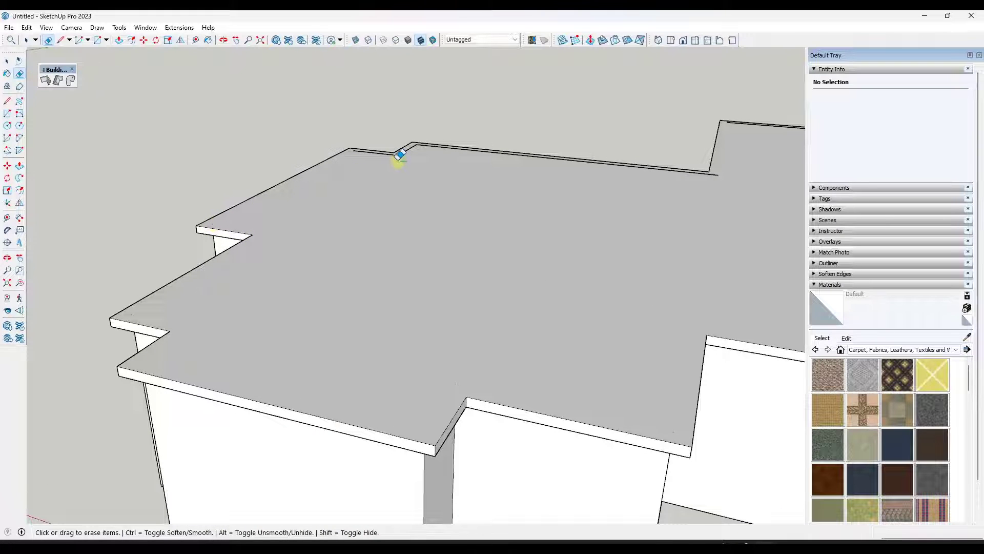
click(717, 173)
scroll(387, 141, down, 5)
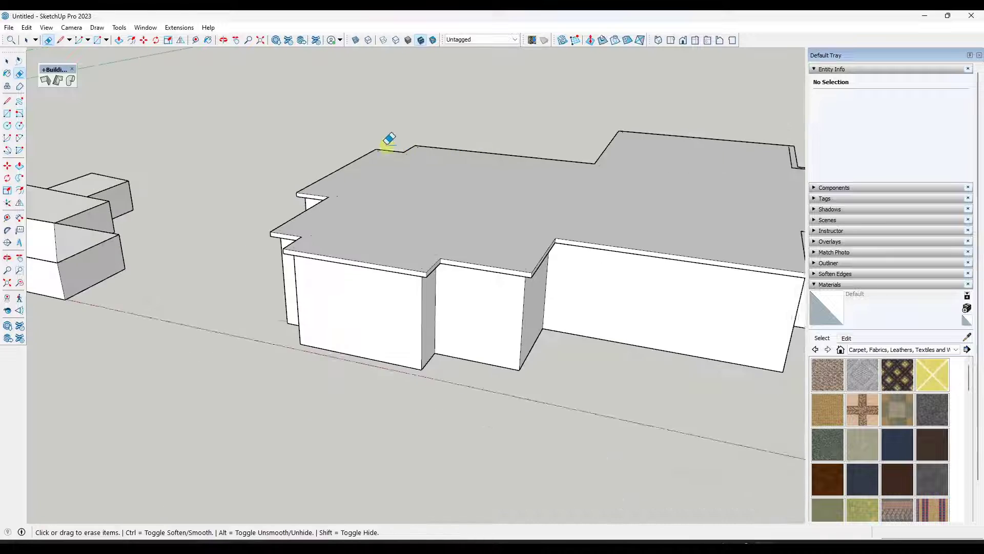
middle_drag(386, 140, 662, 158)
scroll(634, 134, up, 5)
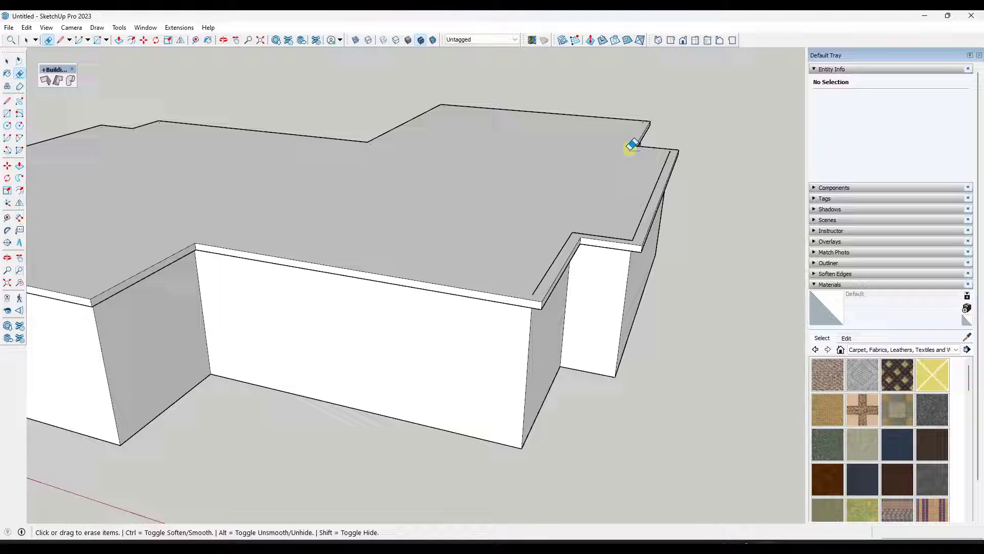
drag(635, 237, 575, 235)
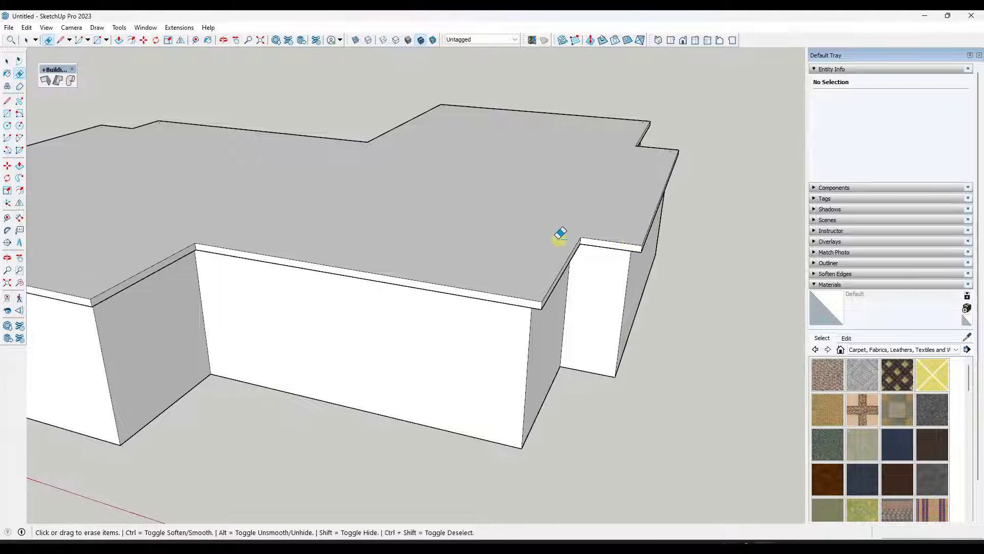
scroll(560, 234, down, 5)
key(space)
Step: Try a hipped roof on the large block's flat top and inspect the eaves from below
click(58, 80)
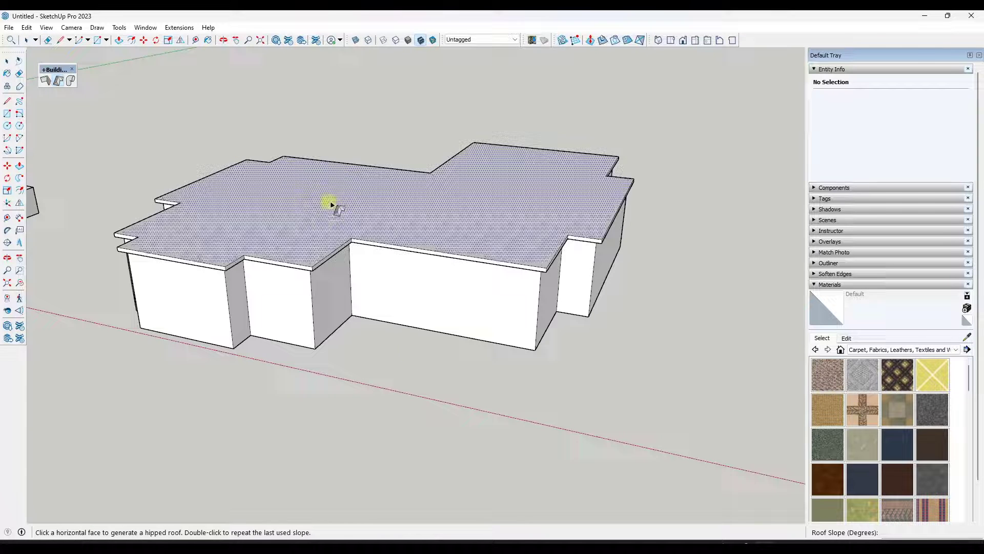
click(330, 204)
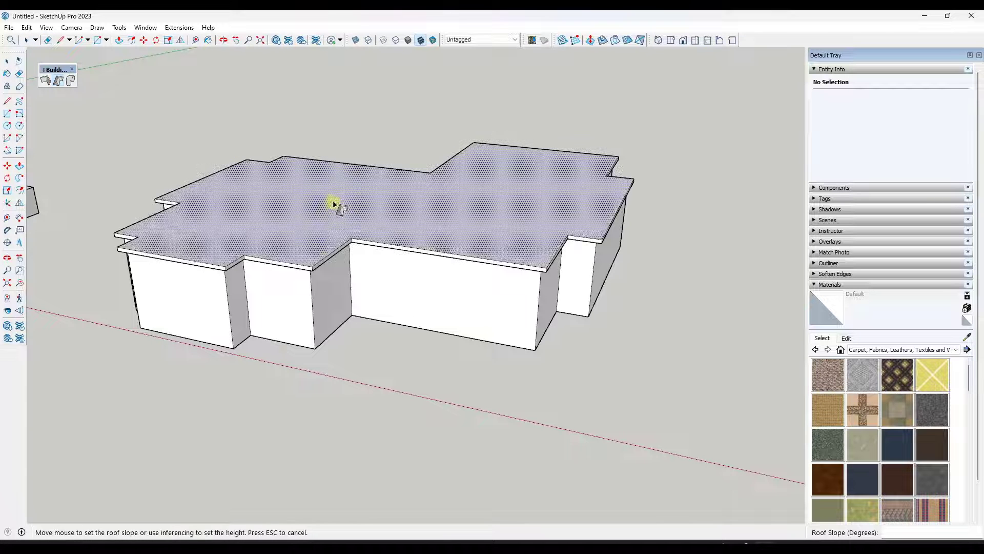
click(332, 171)
middle_drag(301, 246, 622, 169)
scroll(373, 171, up, 6)
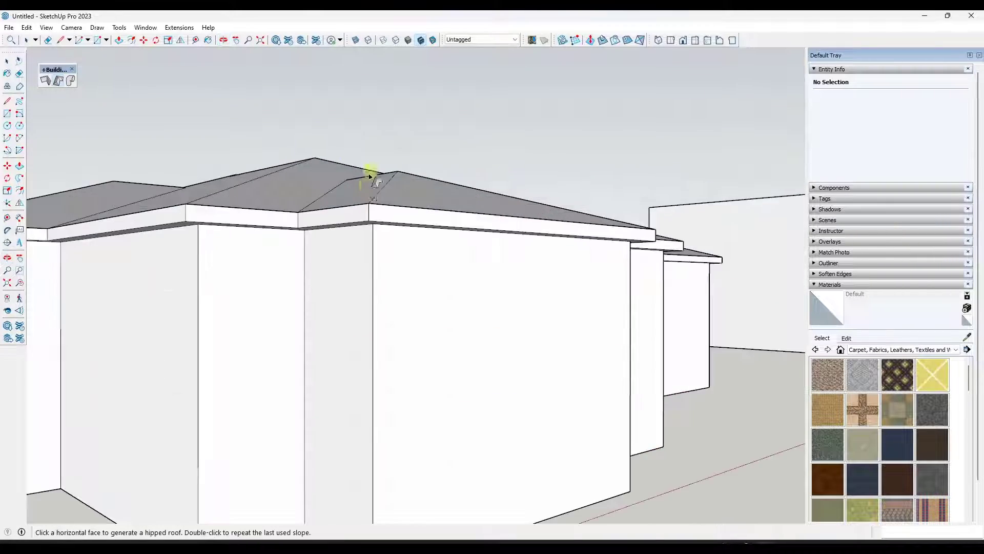
middle_drag(386, 235, 241, 314)
scroll(263, 293, down, 2)
scroll(263, 294, down, 3)
Step: Undo that attempt and regenerate the hipped roof at a 25° slope
key(ctrl+z)
key(ctrl+z)
key(ctrl+z)
middle_drag(384, 279, 420, 266)
click(402, 231)
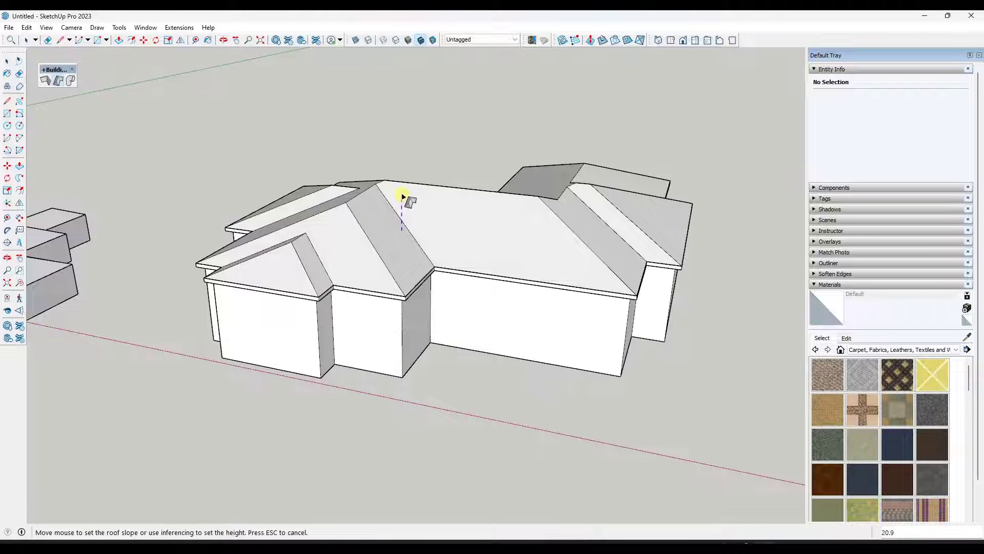
key(Escape)
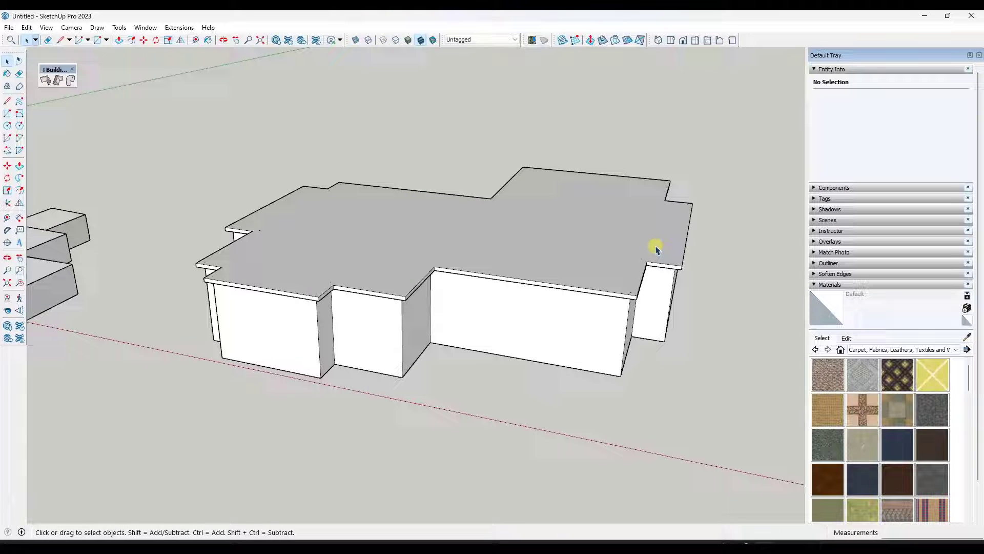
key(l)
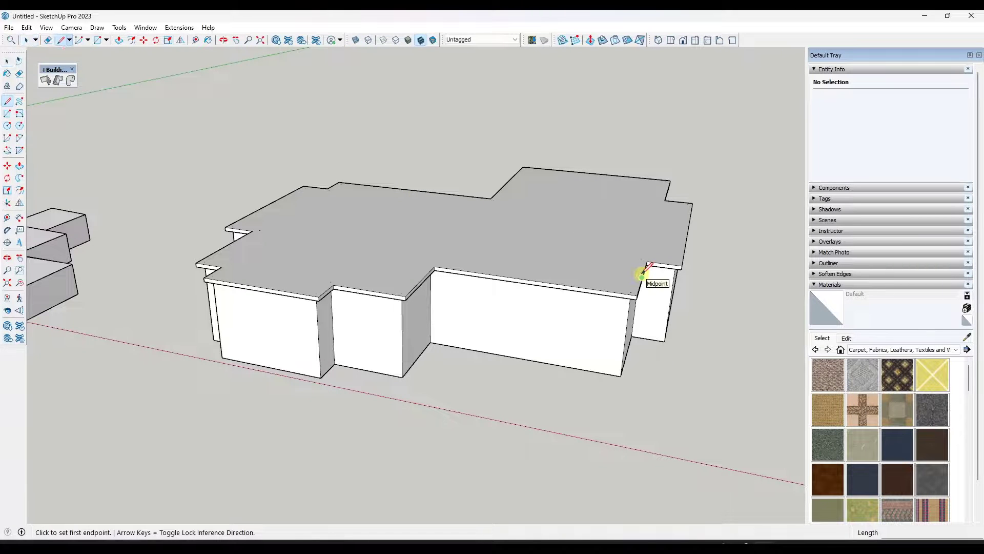
click(57, 81)
click(425, 246)
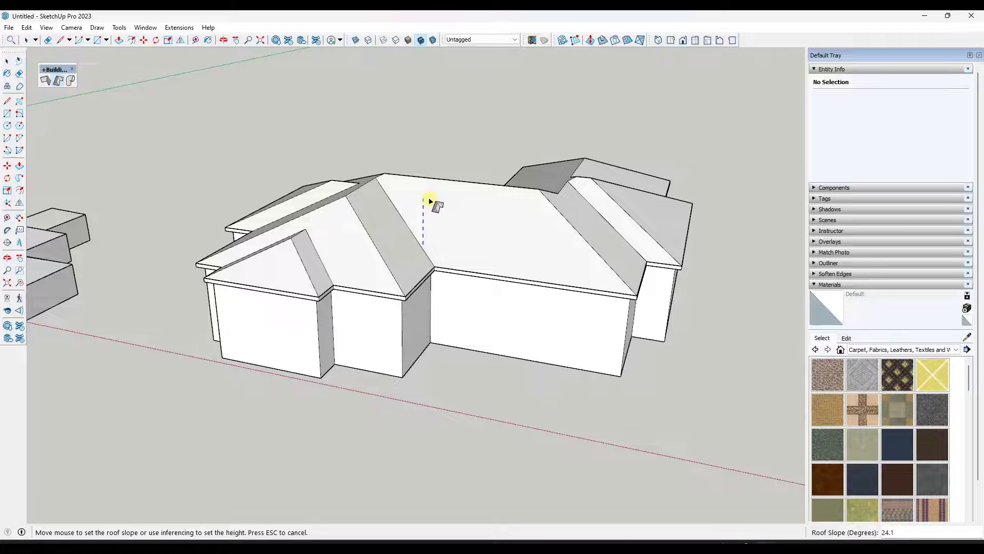
click(430, 201)
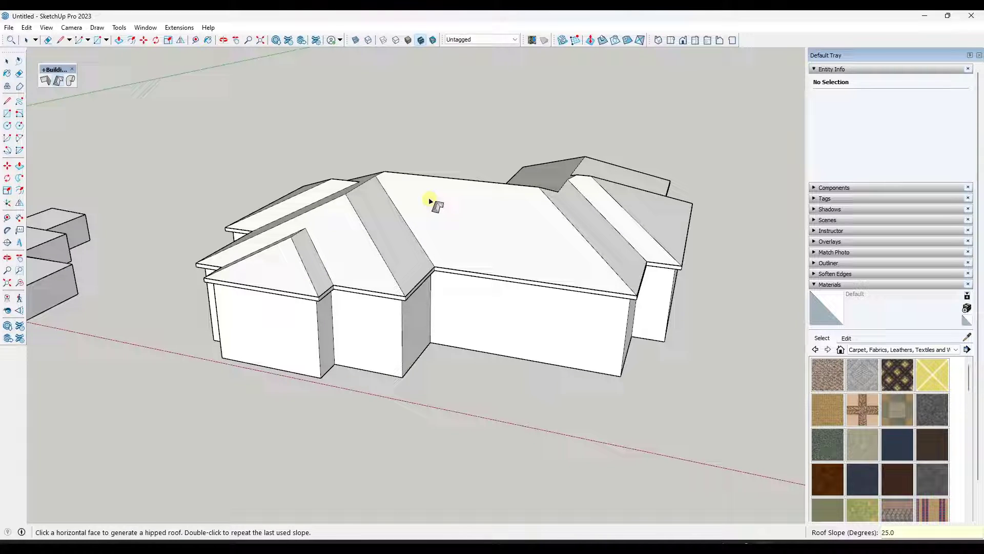
key(space)
Step: Add a 36.1° hipped roof to the tall box's top face and select the new roof group
scroll(214, 277, down, 5)
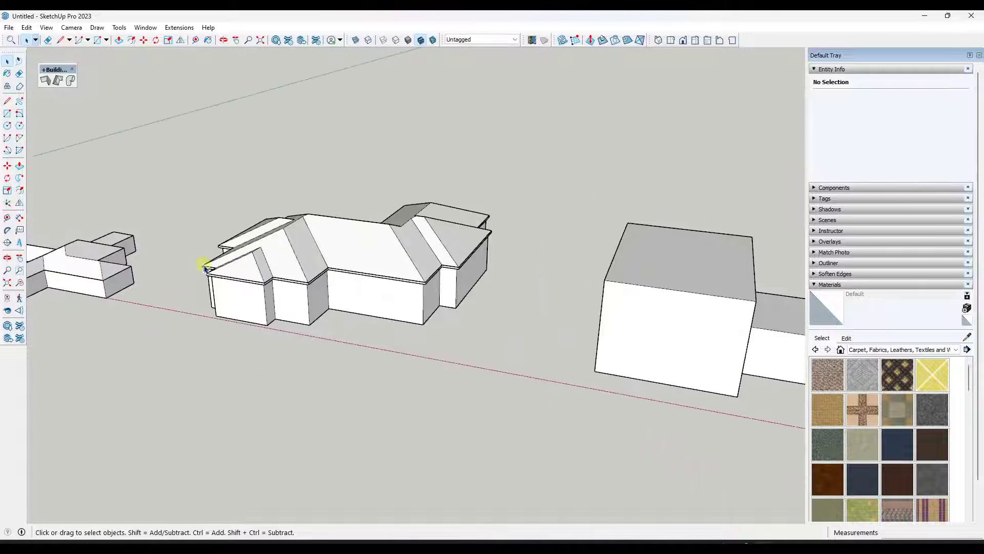
scroll(451, 253, up, 5)
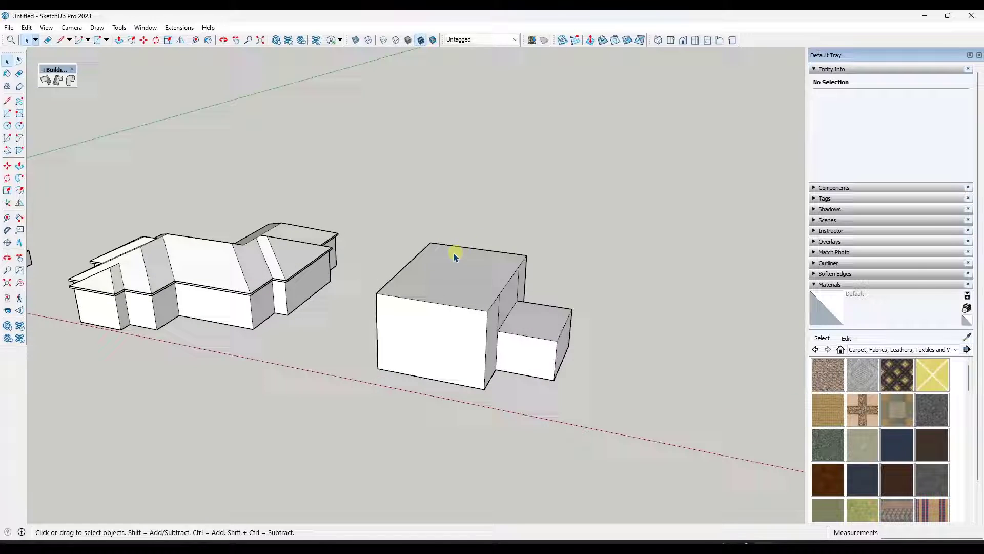
middle_drag(528, 271, 492, 246)
scroll(496, 325, up, 3)
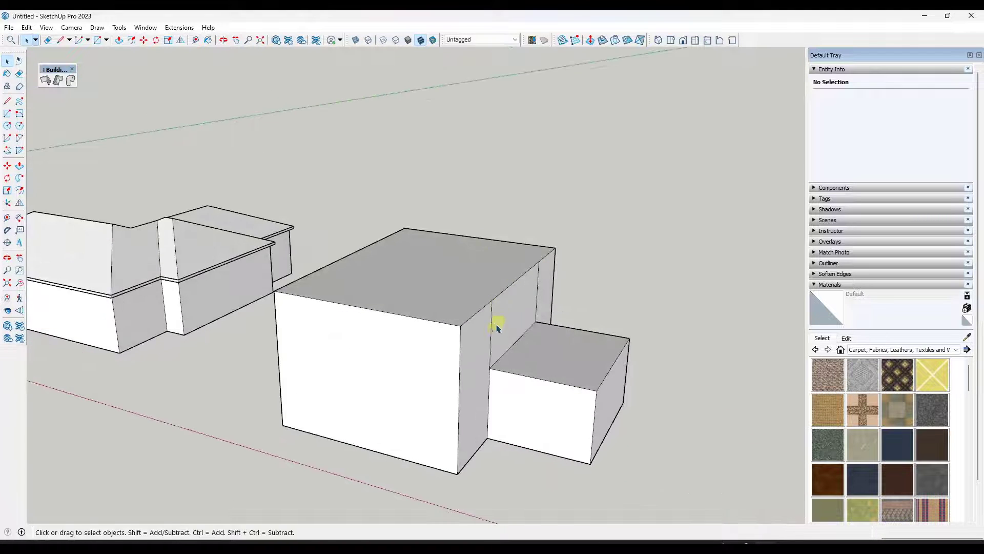
key(e)
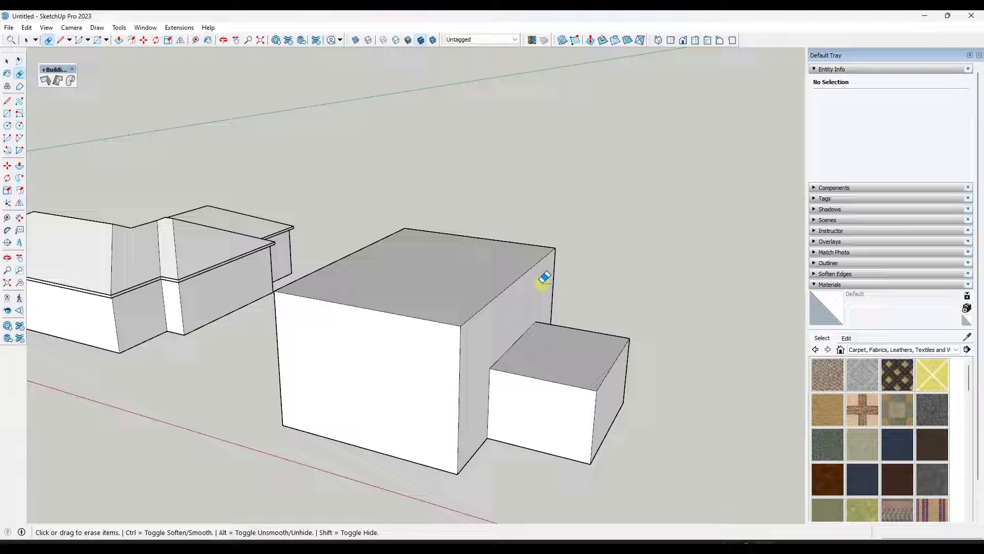
key(space)
click(58, 80)
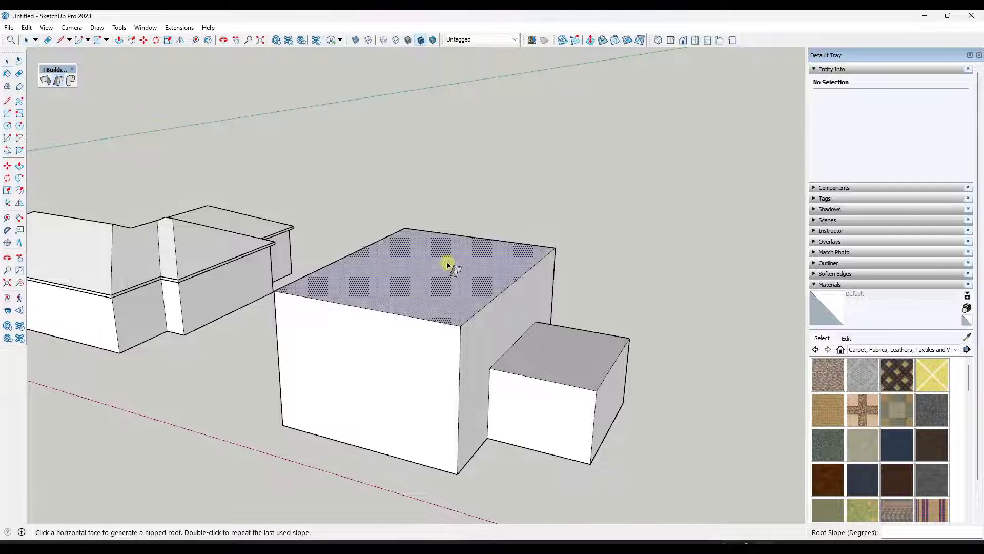
click(447, 265)
click(454, 200)
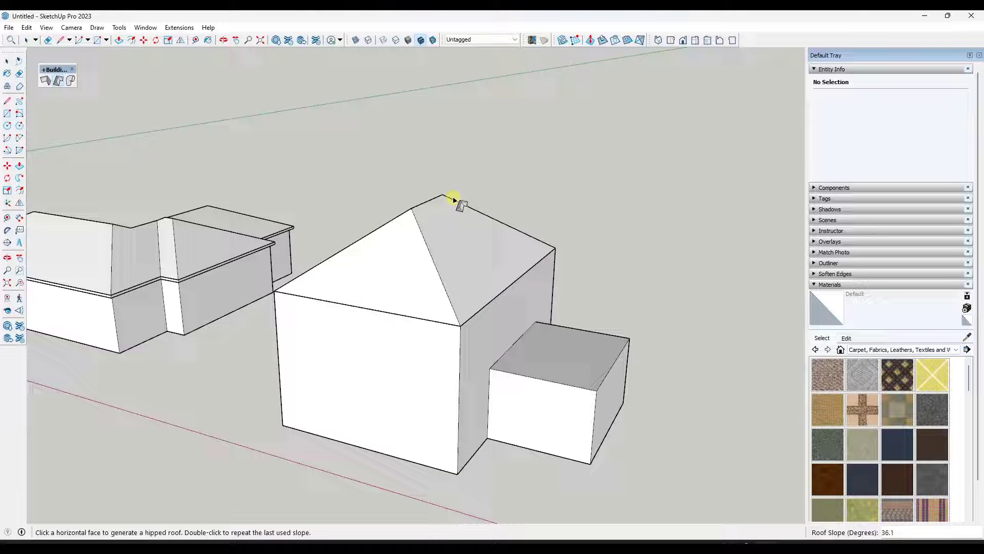
middle_drag(454, 200, 405, 244)
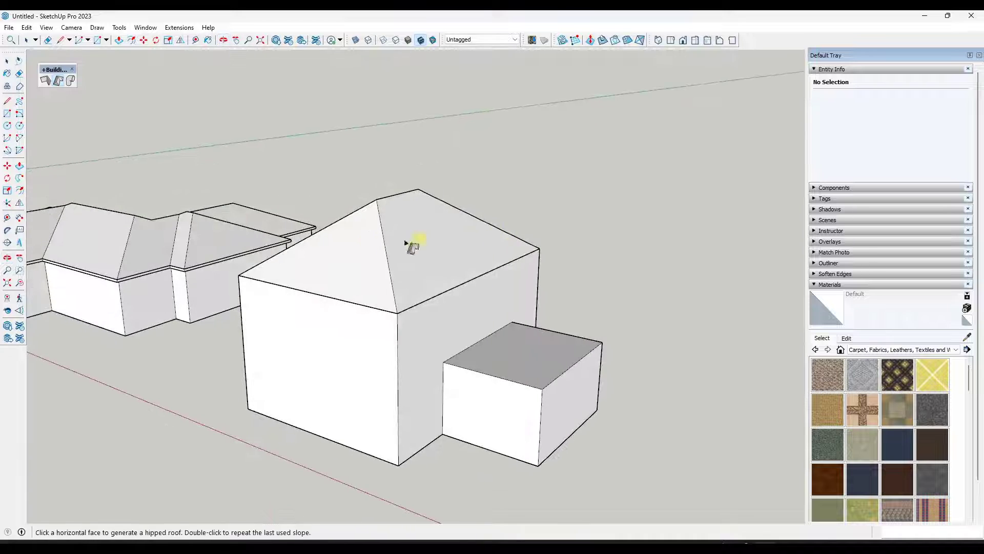
key(space)
click(364, 240)
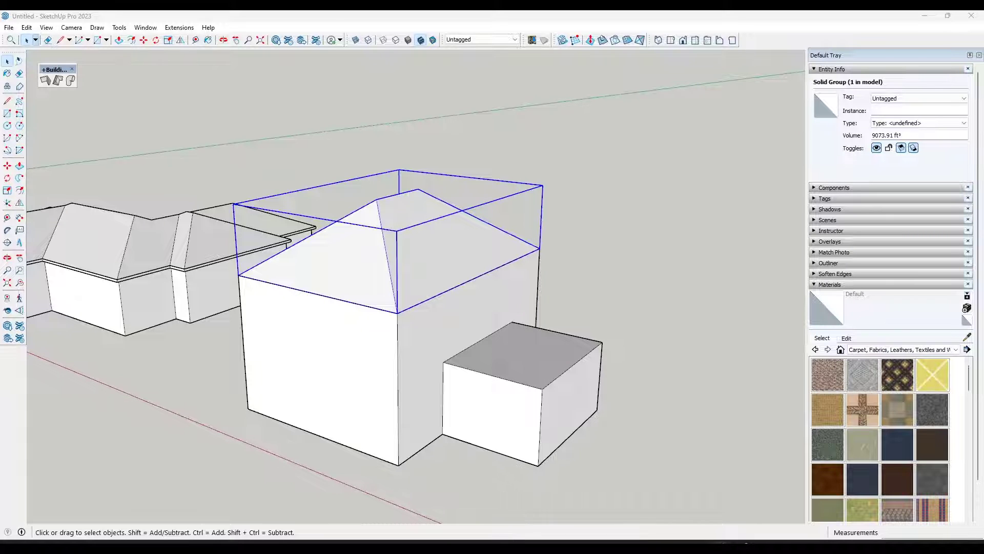
Step: Inside the roof group, move the hip point along green to the front edge, forming a gable
middle_drag(424, 300, 367, 292)
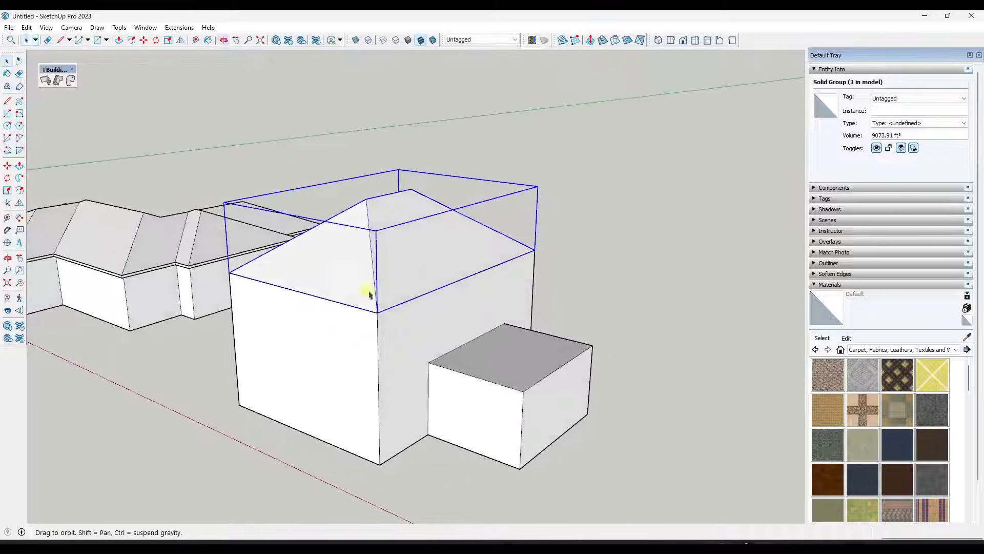
double_click(353, 259)
scroll(371, 205, up, 2)
middle_drag(356, 185, 374, 238)
key(m)
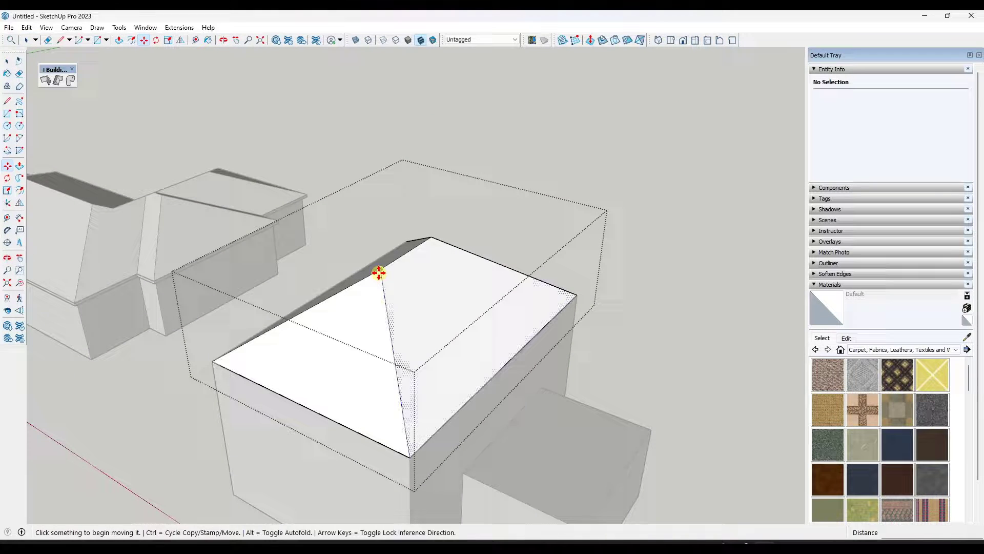
click(381, 269)
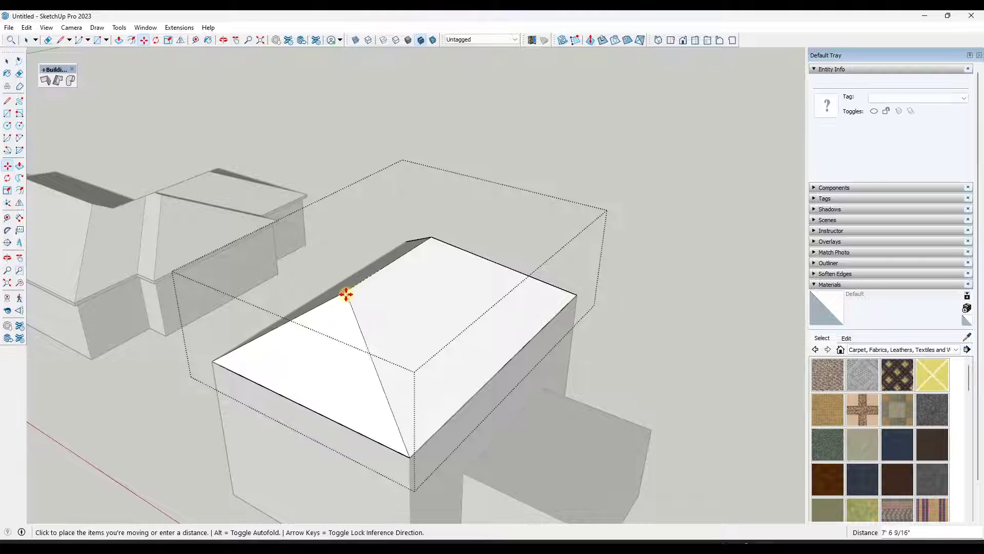
click(412, 458)
middle_drag(459, 391, 541, 300)
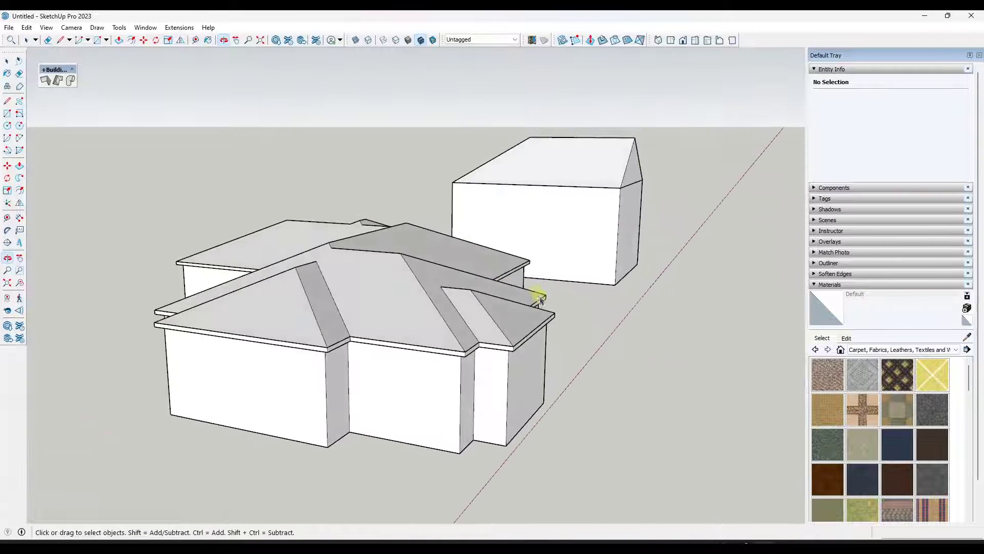
Step: Inside the house group, move the front wing's hip point to the eave to form a gable
double_click(505, 328)
click(492, 315)
scroll(487, 312, up, 3)
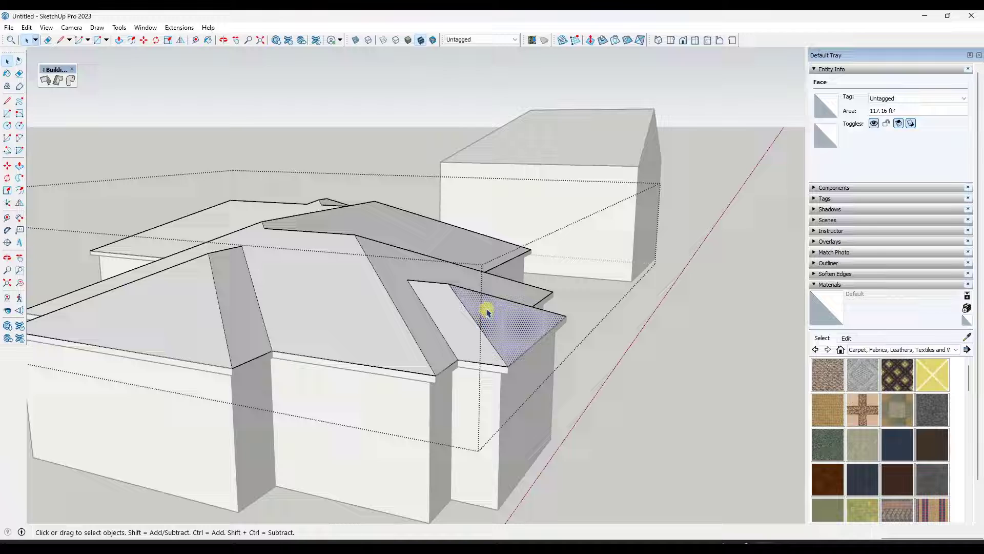
shift+click(525, 325)
click(567, 312)
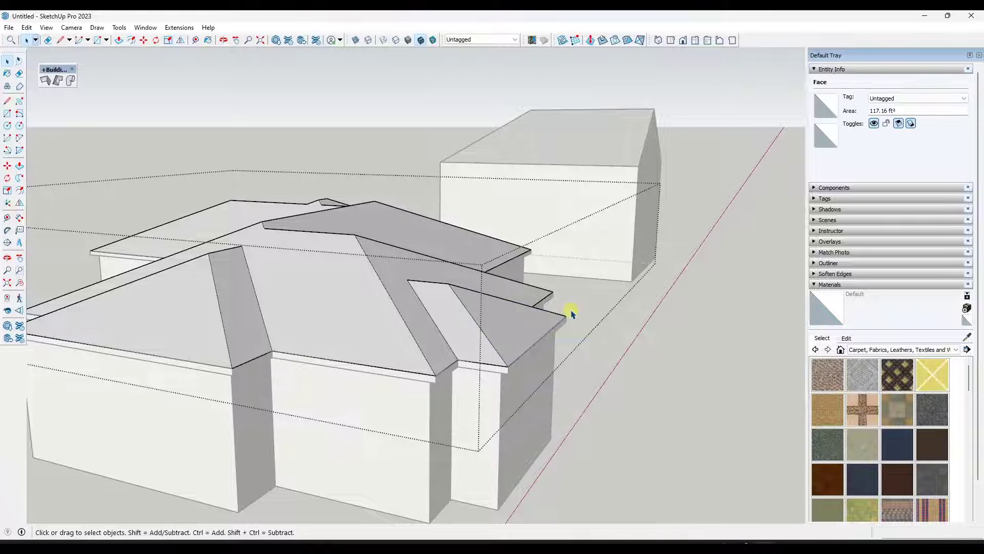
click(557, 306)
key(m)
scroll(513, 298, up, 3)
click(432, 294)
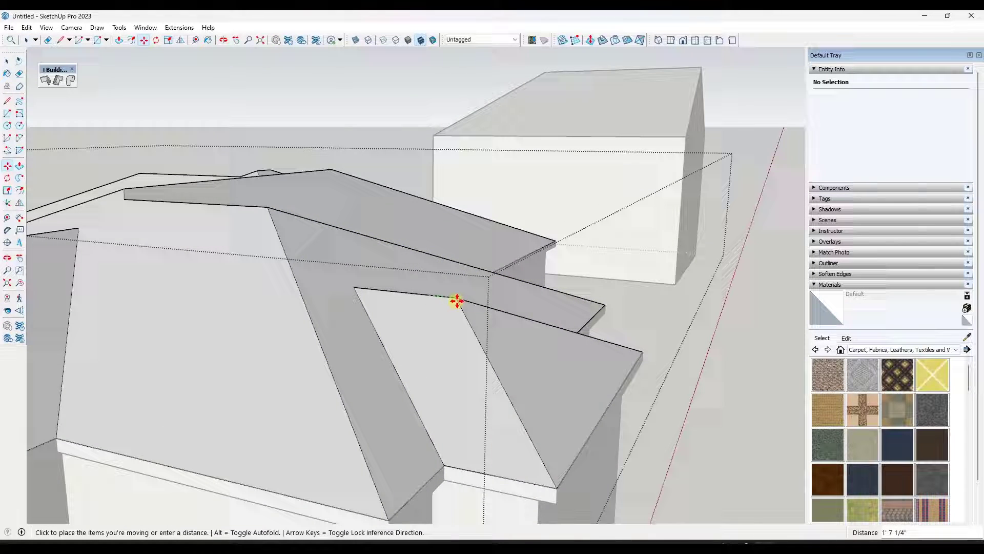
click(556, 489)
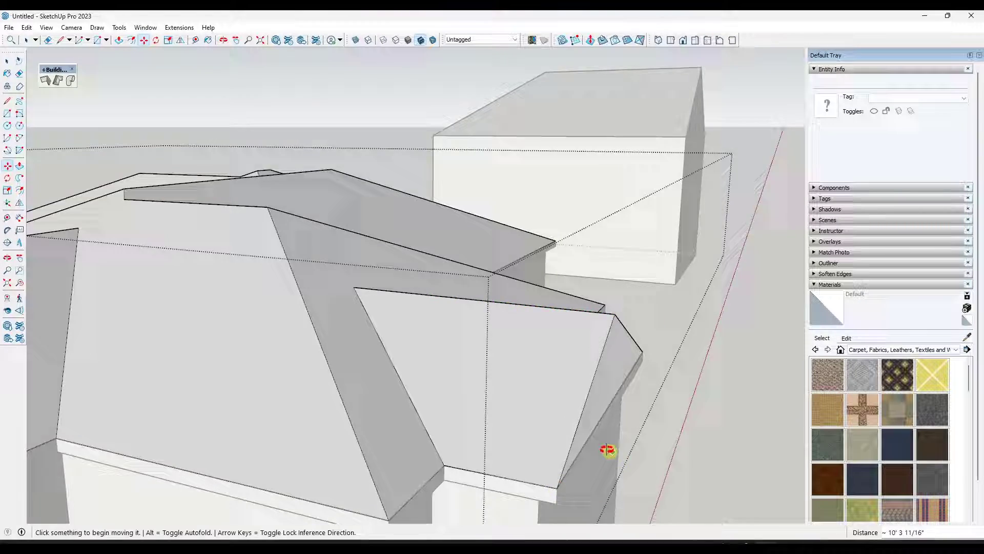
middle_drag(608, 450, 441, 314)
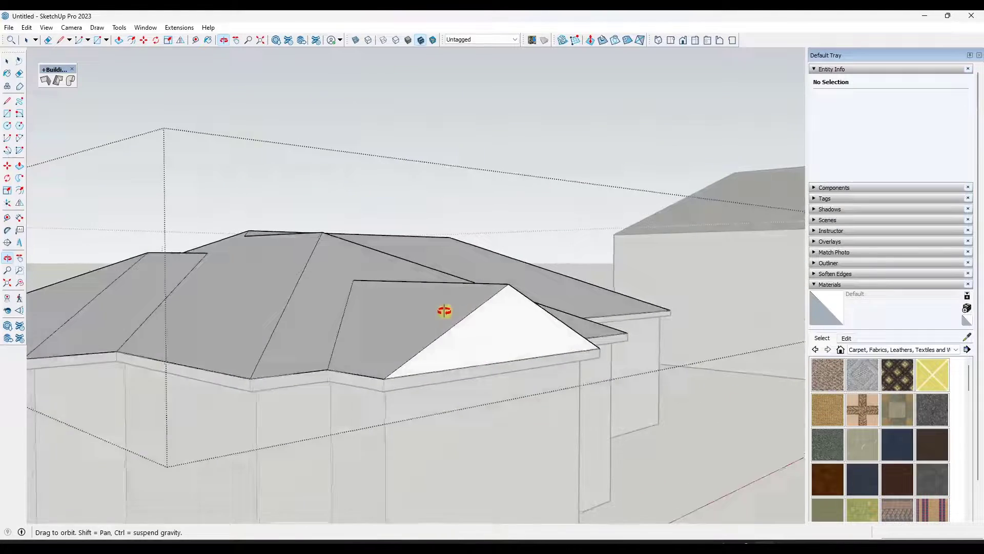
key(space)
Step: Exit the group, explode the roof into loose geometry, and select the gable's bottom edge
click(487, 175)
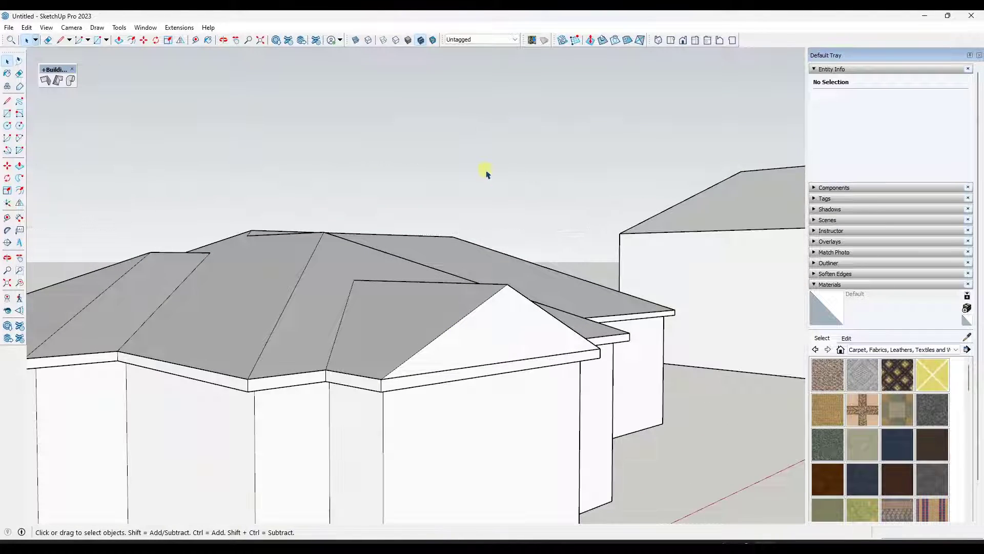
right_click(486, 318)
click(531, 78)
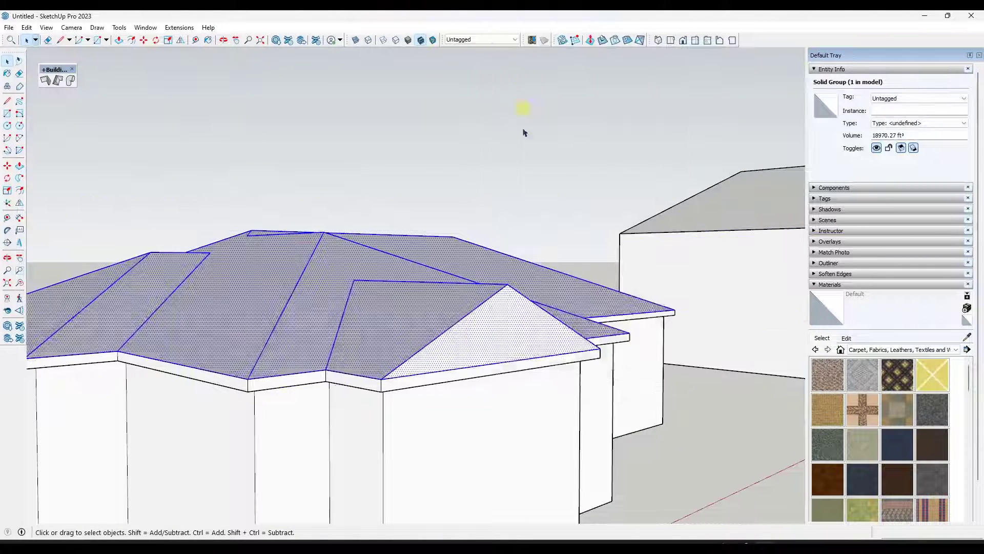
click(468, 368)
key(e)
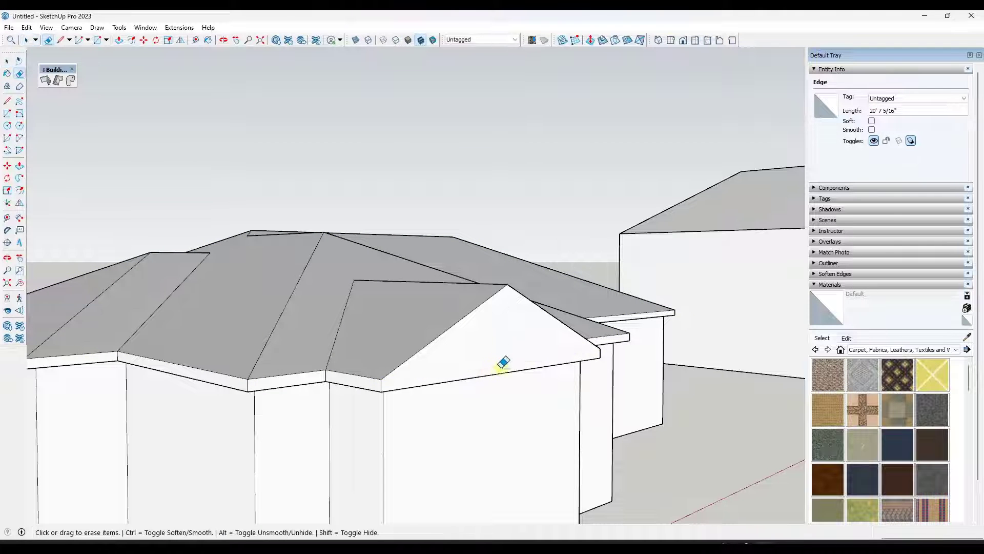
mouse_move(466, 362)
middle_down()
mouse_move(235, 325)
mouse_move(357, 302)
middle_up()
Step: Copy the gable's two rafter edges 6 inches down to outline the trim band
key(space)
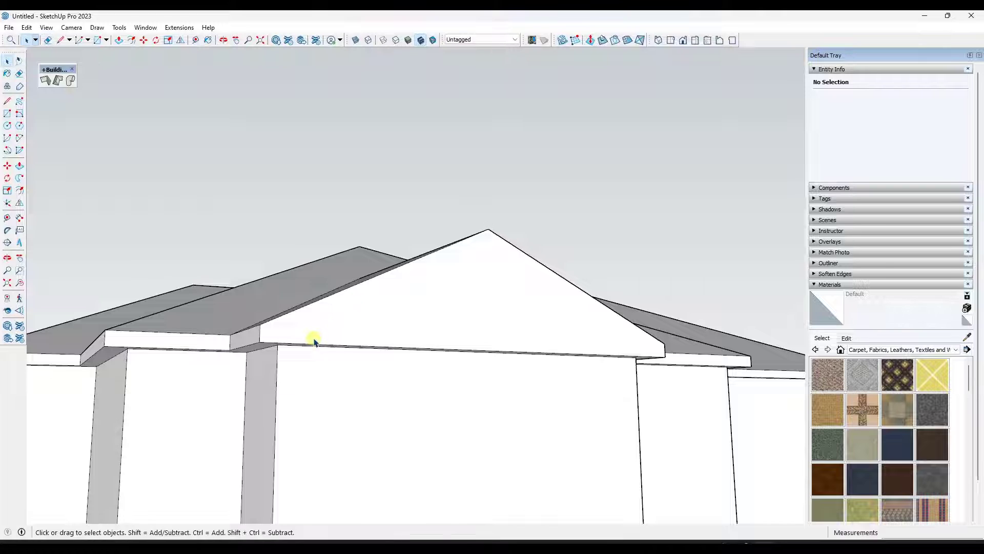
key(f)
click(296, 340)
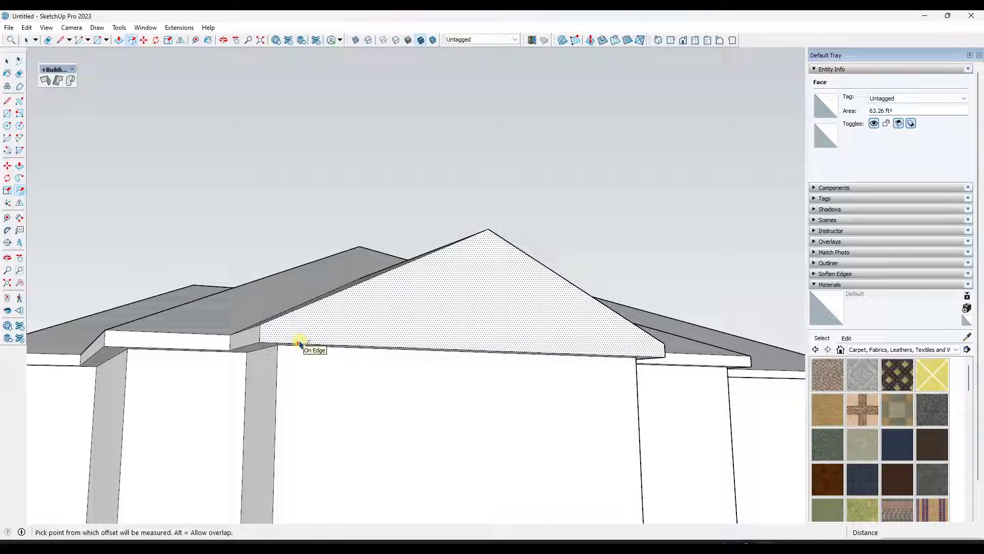
key(space)
click(328, 299)
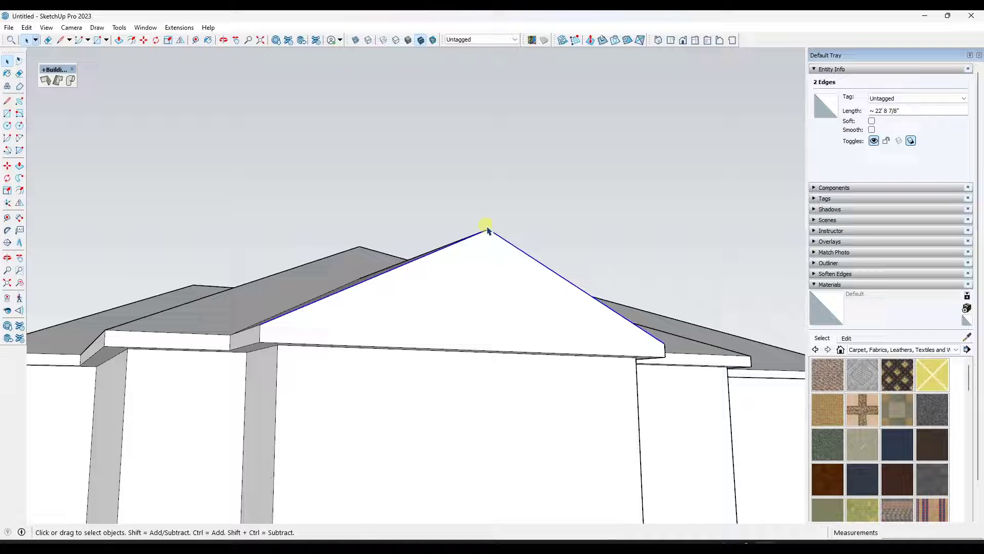
middle_drag(492, 251, 487, 315)
key(m)
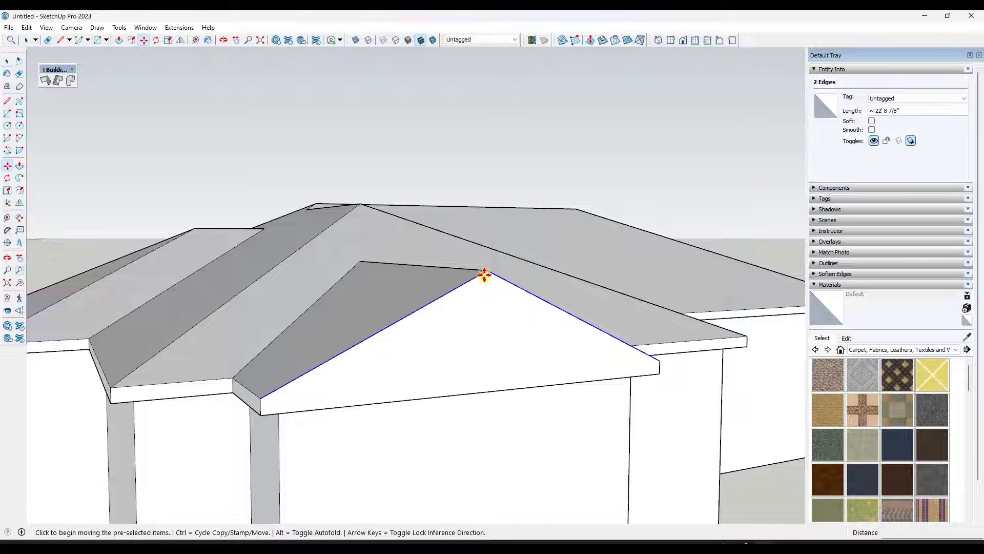
click(487, 271)
key(ctrl)
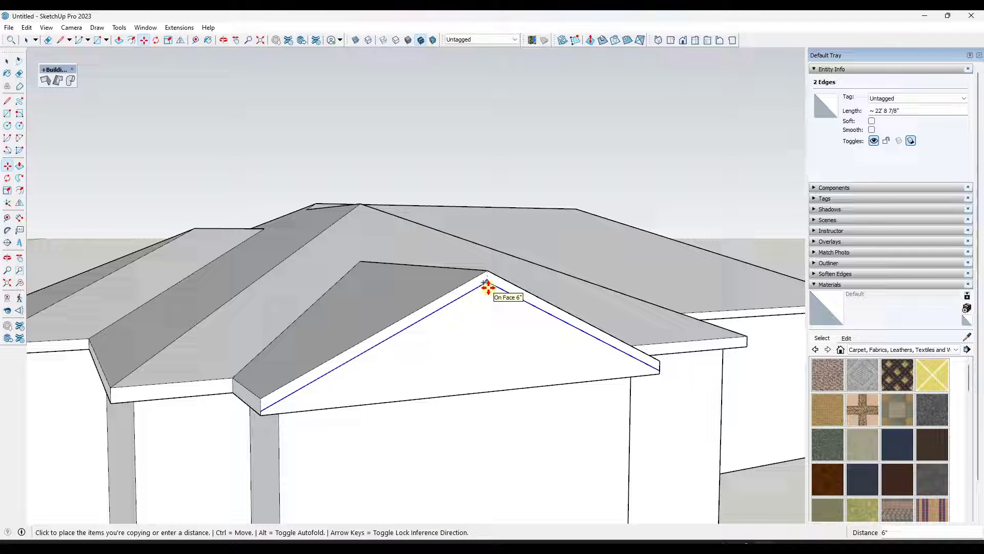
click(487, 287)
Step: Close the trim band with a line at the eave corner and erase the stray edges
scroll(276, 378, up, 5)
key(l)
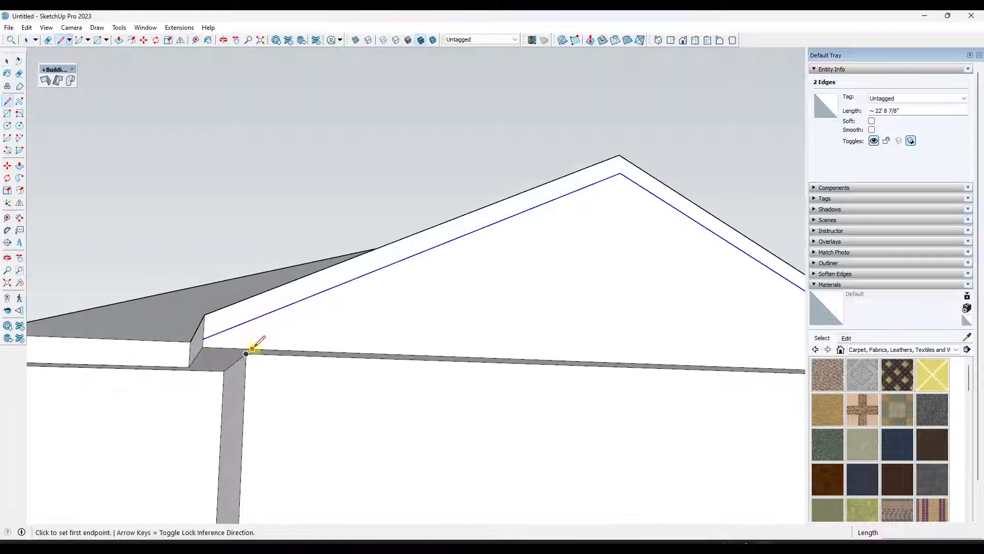
click(253, 348)
key(e)
scroll(103, 330, down, 6)
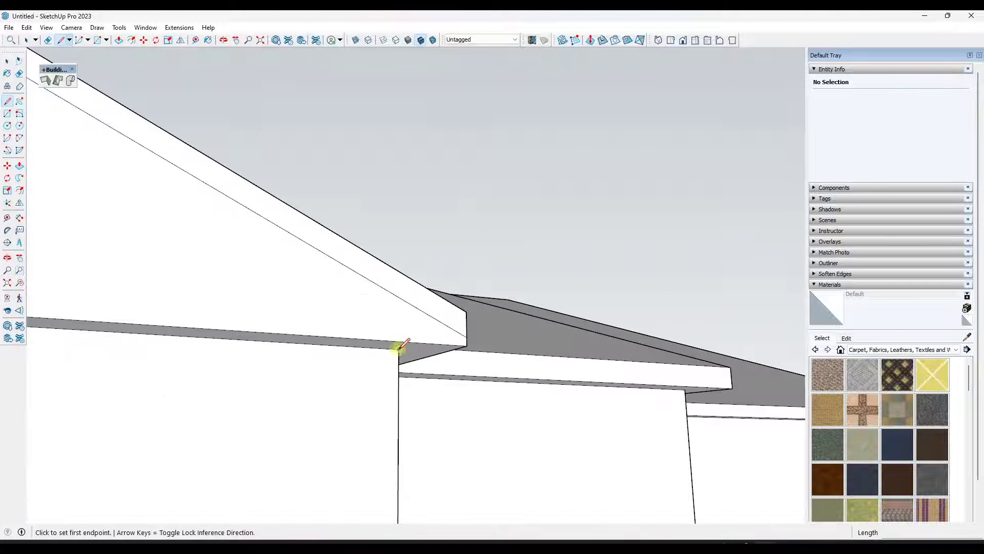
key(e)
middle_drag(435, 314, 392, 386)
Step: Push the triangular gable face back 4 1/2 inches behind the trim
key(p)
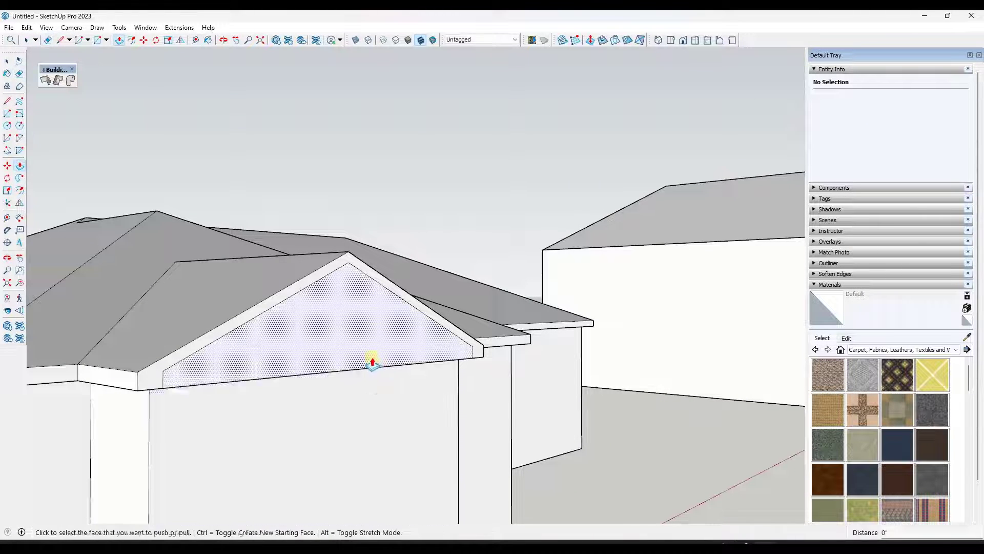
click(370, 362)
click(340, 378)
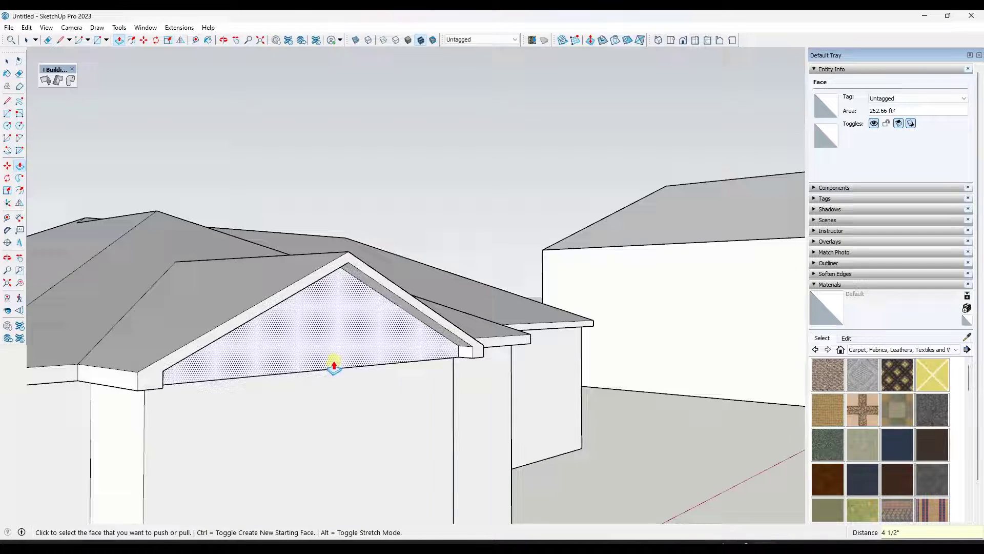
middle_drag(321, 413, 354, 387)
scroll(242, 351, up, 3)
key(space)
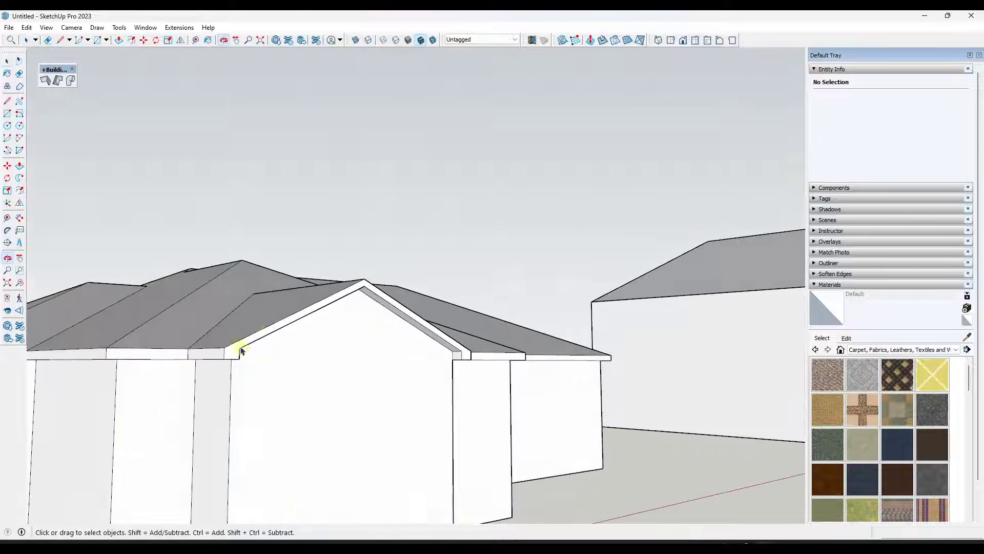
middle_drag(351, 338, 386, 348)
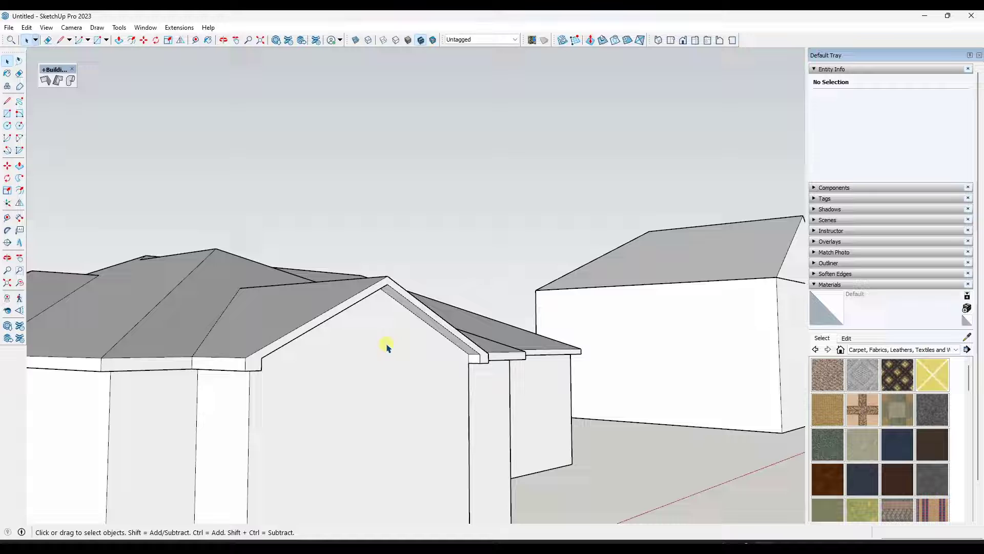